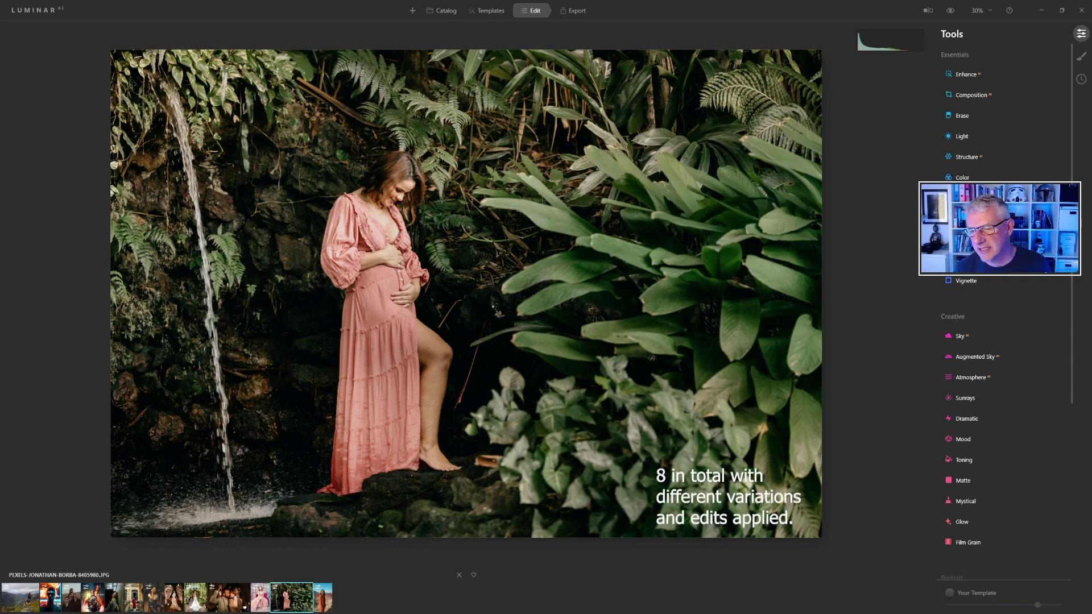
Step: Open the Portrait Bokeh AI settings for the waterfall portrait and set the blur amount to 20
{"action": "scroll", "coordinate": [1074, 423], "scroll_direction": "down", "scroll_amount": 5}
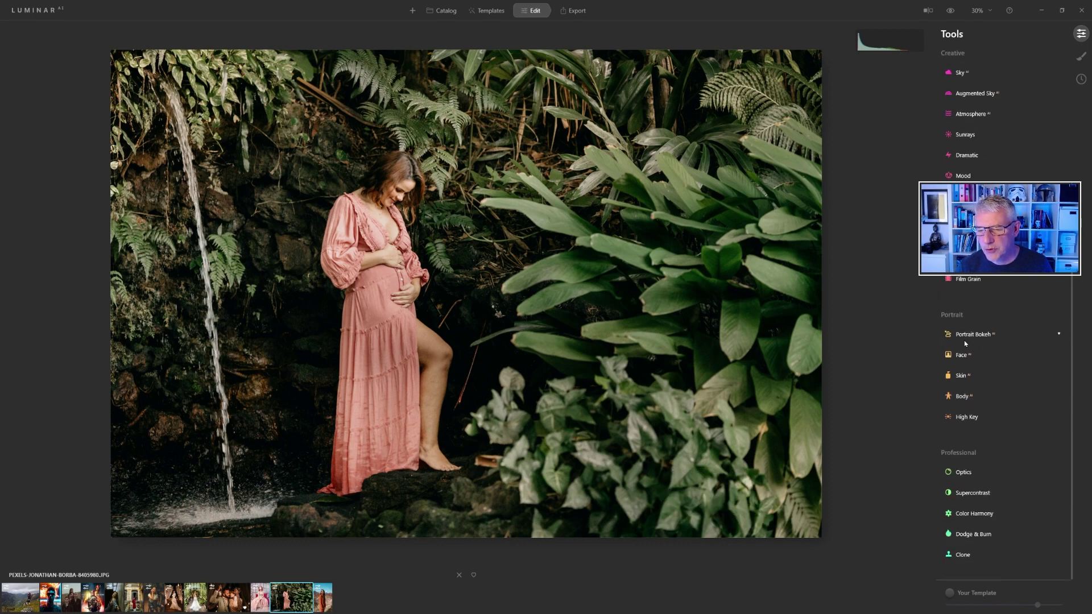
{"action": "left_click", "coordinate": [986, 335]}
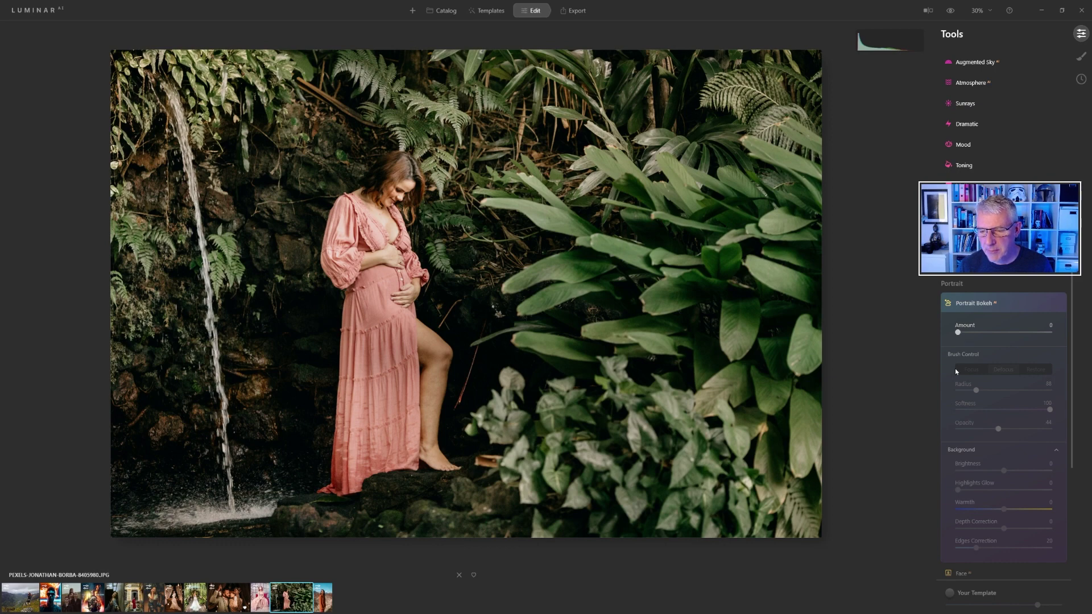
{"action": "left_click", "coordinate": [1056, 450]}
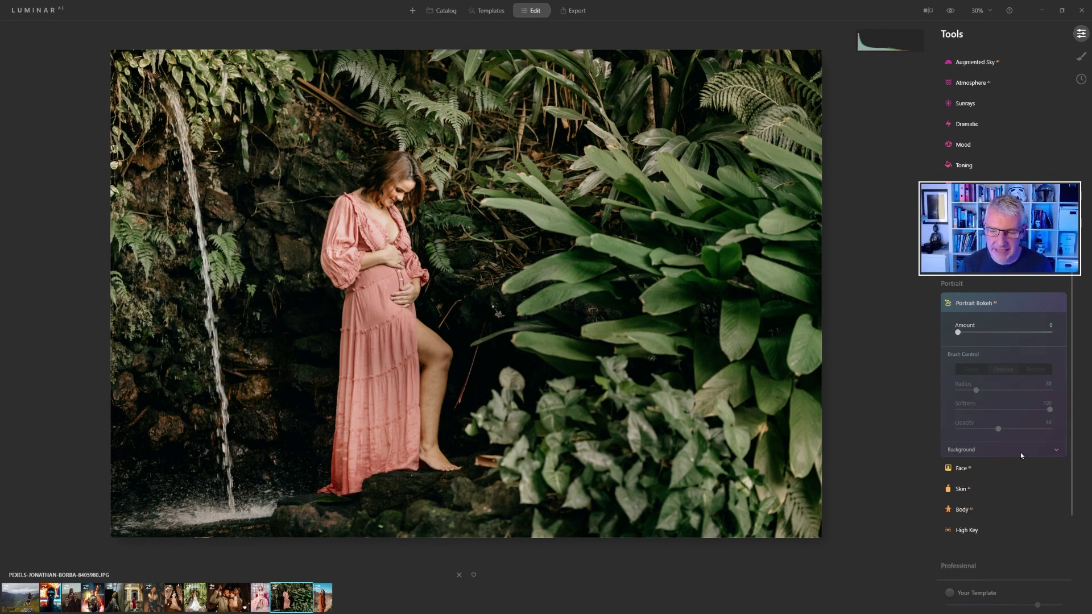
{"action": "left_click", "coordinate": [1056, 450]}
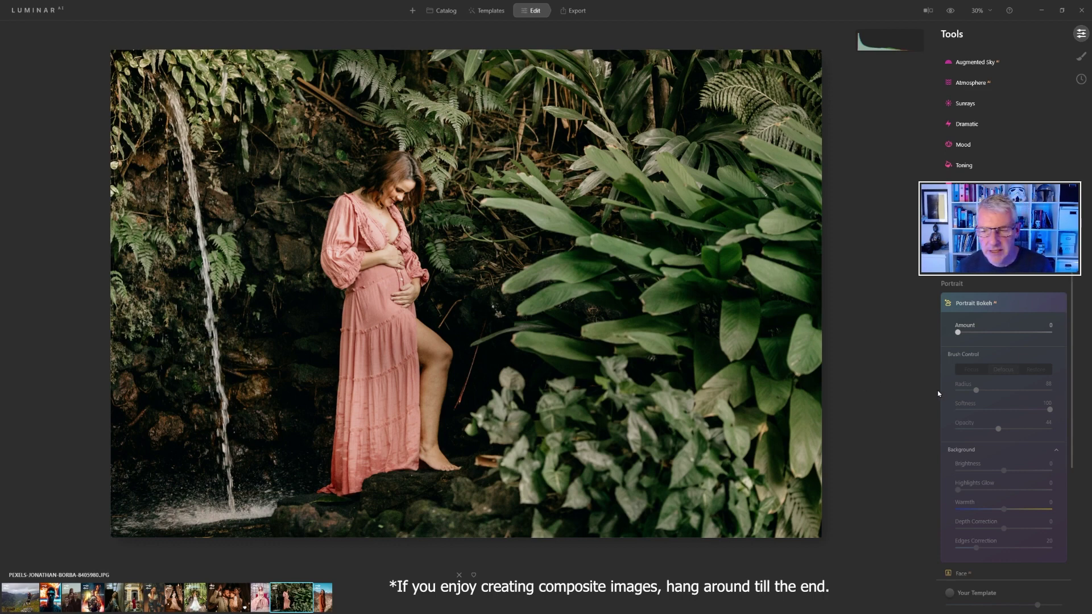
{"action": "left_click", "coordinate": [964, 333]}
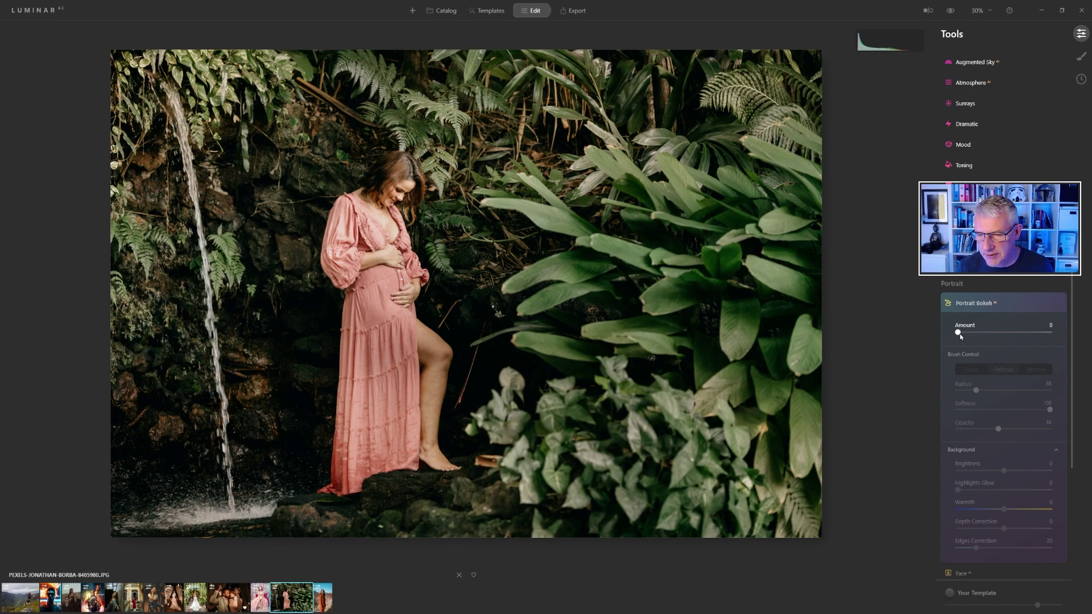
{"action": "left_click_drag", "start_coordinate": [966, 335], "coordinate": [975, 335]}
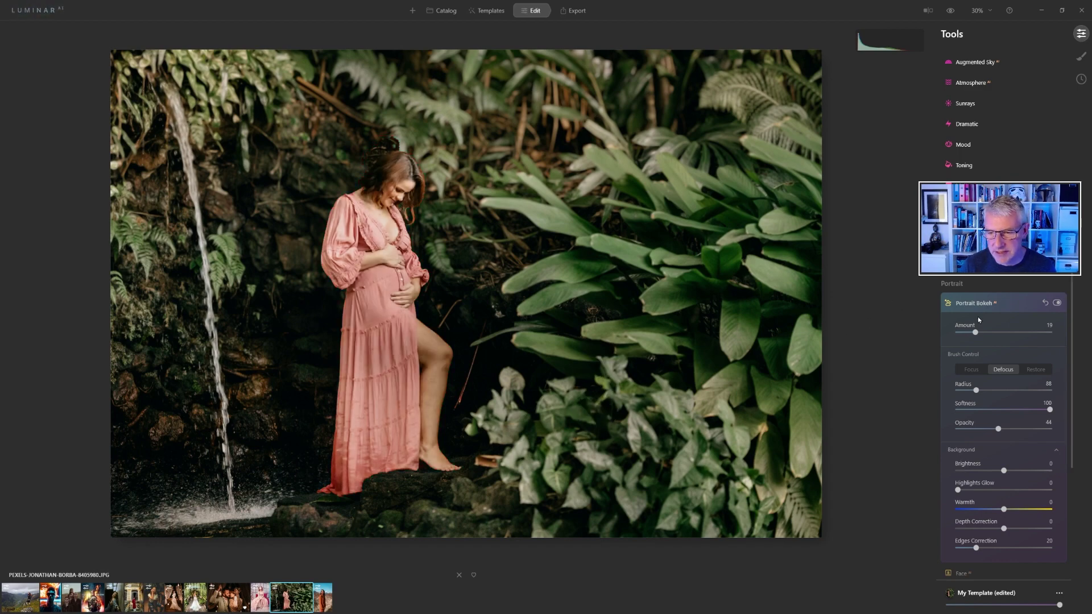
{"action": "left_click_drag", "start_coordinate": [977, 333], "coordinate": [1058, 336]}
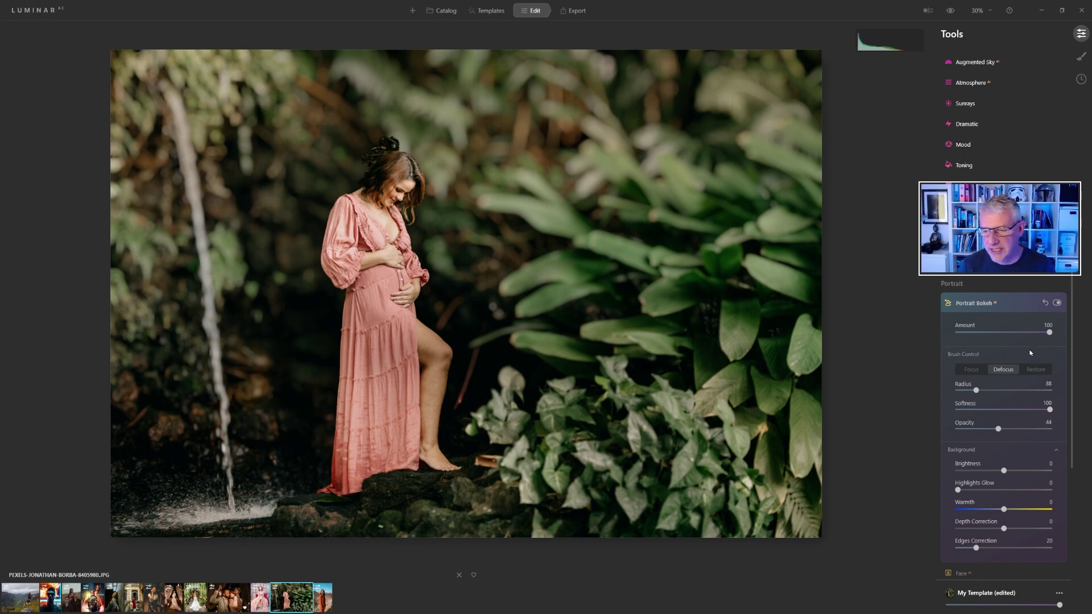
{"action": "left_click_drag", "start_coordinate": [1049, 336], "coordinate": [978, 336]}
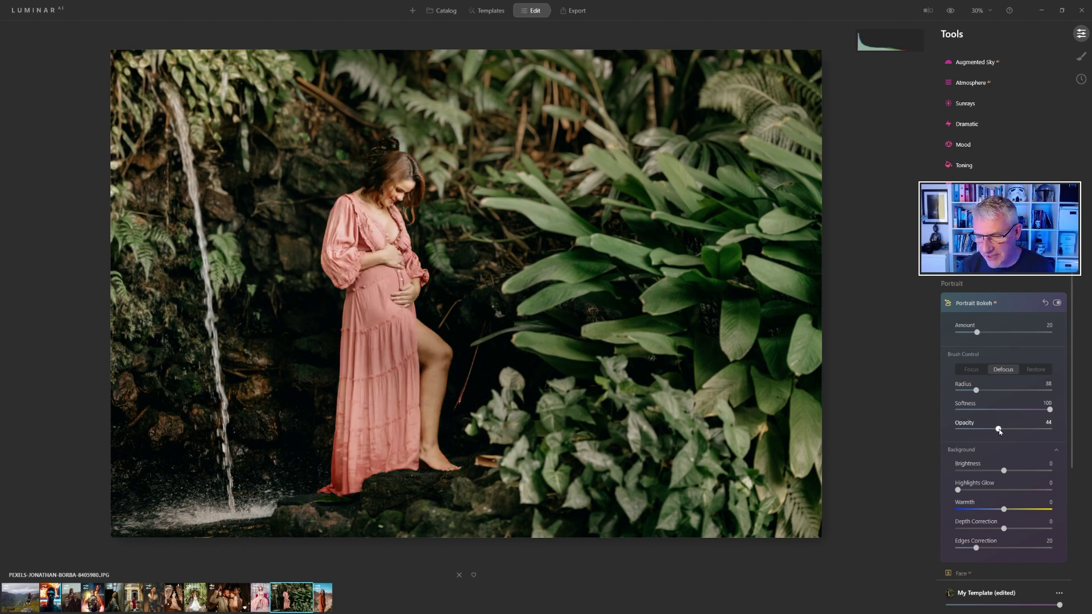
Step: Set the Portrait Bokeh brush to 100 opacity and a radius of 28
{"action": "left_click_drag", "start_coordinate": [999, 430], "coordinate": [1051, 430]}
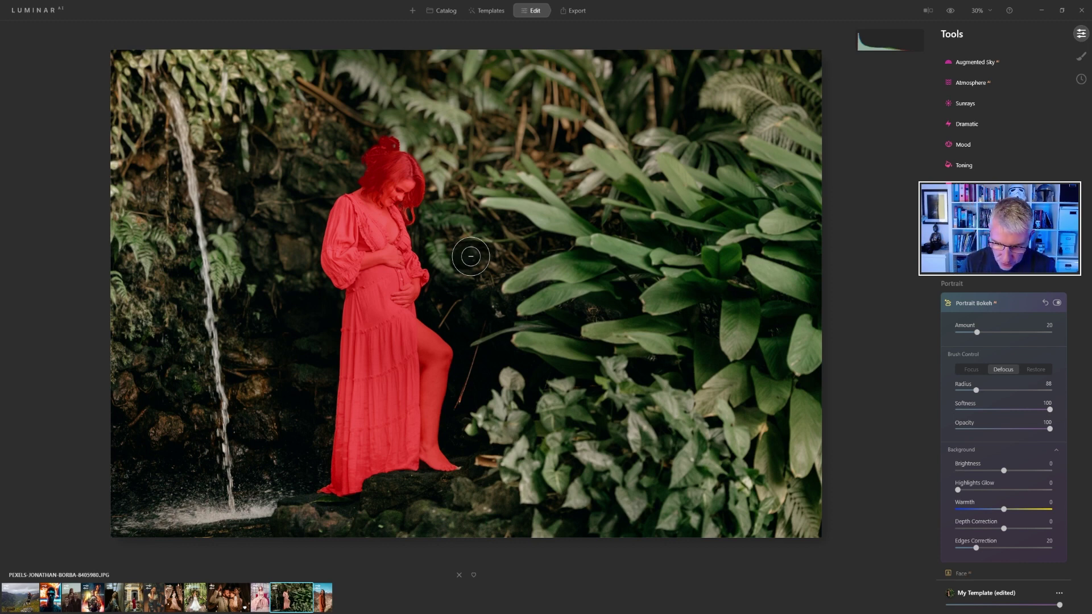
{"action": "key", "text": "bracketleft"}
{"action": "key", "text": "bracketleft"}
{"action": "key", "text": "bracketleft"}
{"action": "key", "text": "bracketleft"}
{"action": "key", "text": "bracketleft"}
{"action": "key", "text": "bracketleft"}
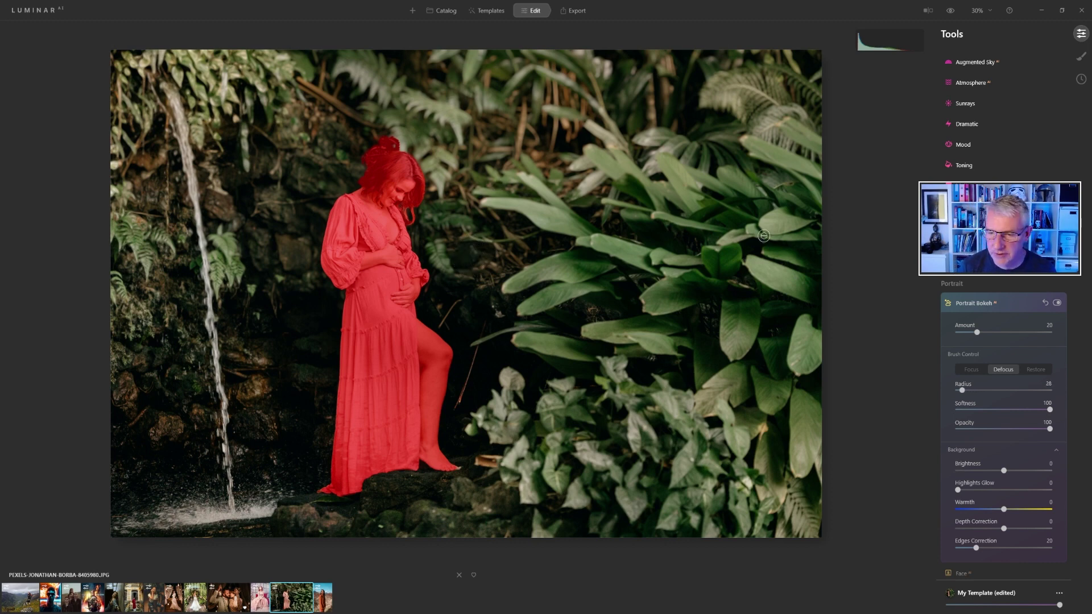
Step: Brush with Defocus around the top of the woman's head to remove the background patch from the focus mask
{"action": "left_click", "coordinate": [1004, 370]}
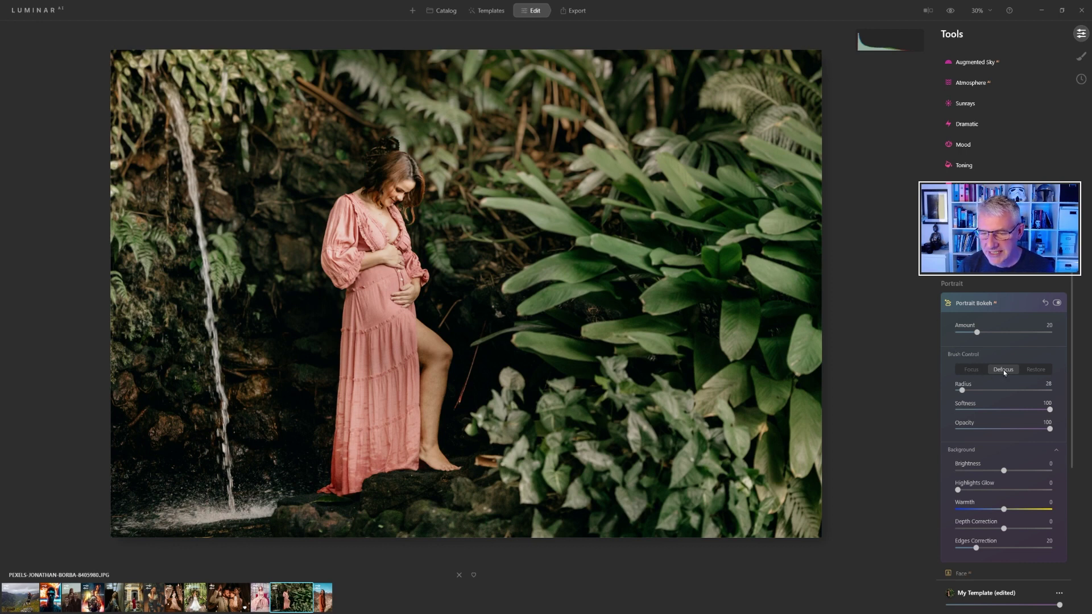
{"action": "left_click_drag", "start_coordinate": [394, 134], "coordinate": [365, 161]}
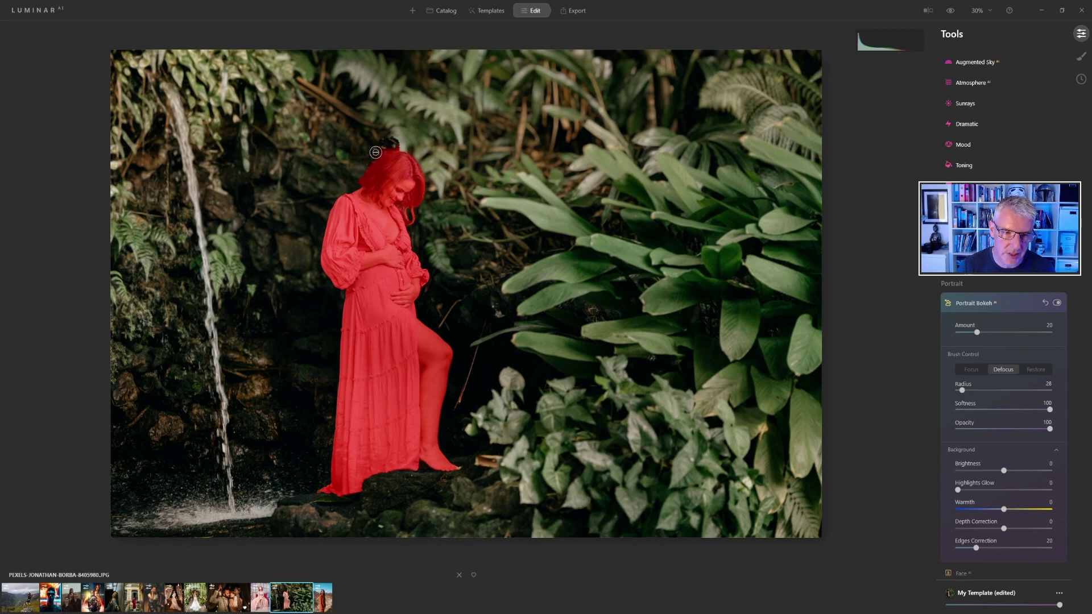
{"action": "mouse_move", "coordinate": [405, 144]}
{"action": "left_mouse_down"}
{"action": "mouse_move", "coordinate": [374, 149]}
{"action": "mouse_move", "coordinate": [359, 167]}
{"action": "mouse_move", "coordinate": [406, 135]}
{"action": "left_mouse_up"}
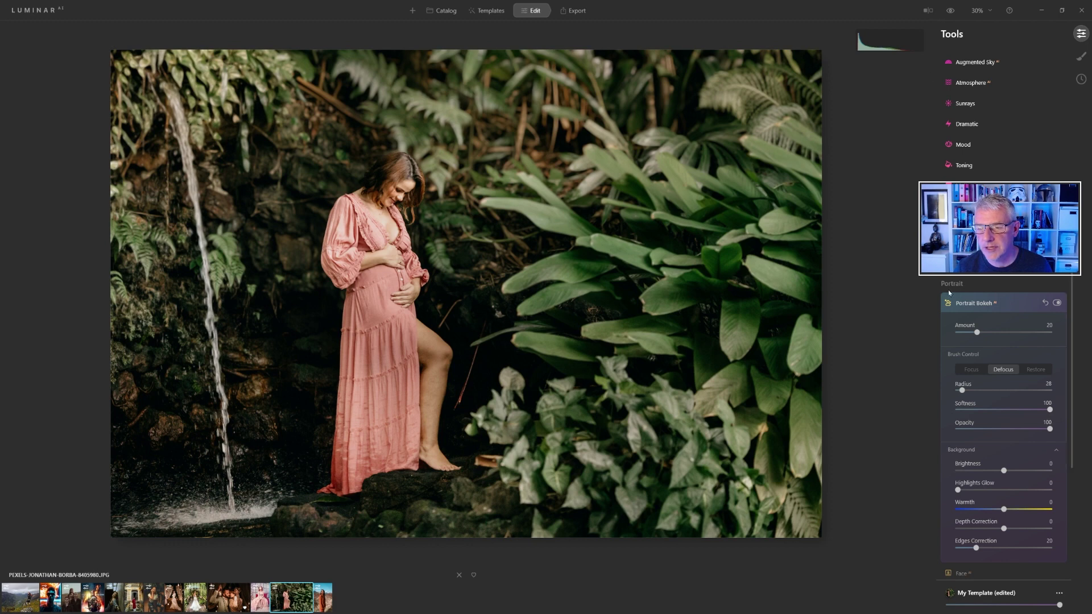
Step: Collapse Portrait Bokeh and compare the waterfall portrait before and after the blur in the split view
{"action": "left_click", "coordinate": [967, 302]}
{"action": "left_click", "coordinate": [928, 10]}
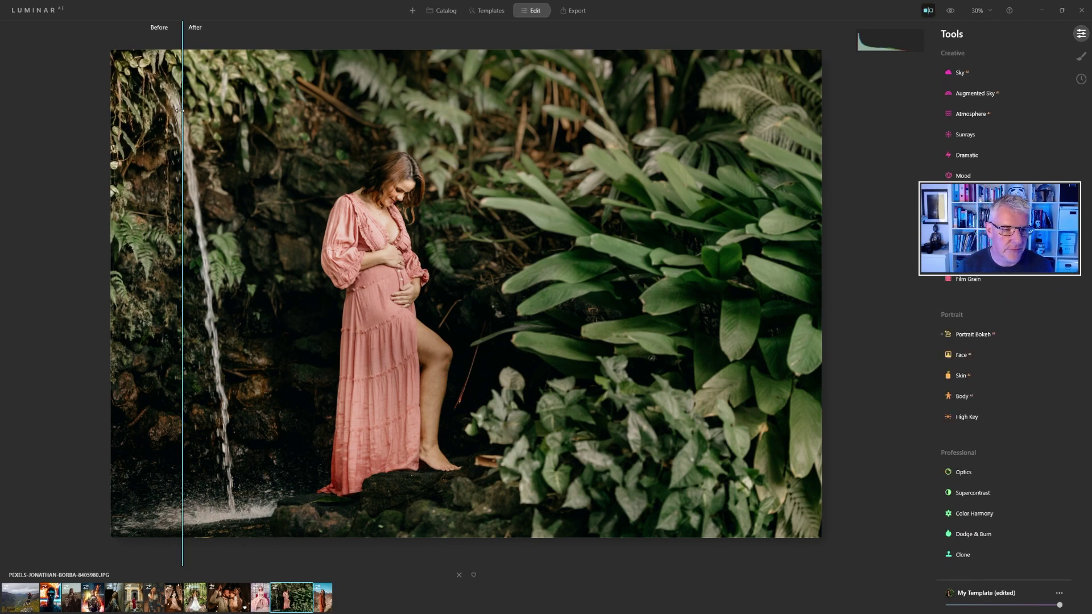
{"action": "left_click_drag", "start_coordinate": [180, 110], "coordinate": [65, 134]}
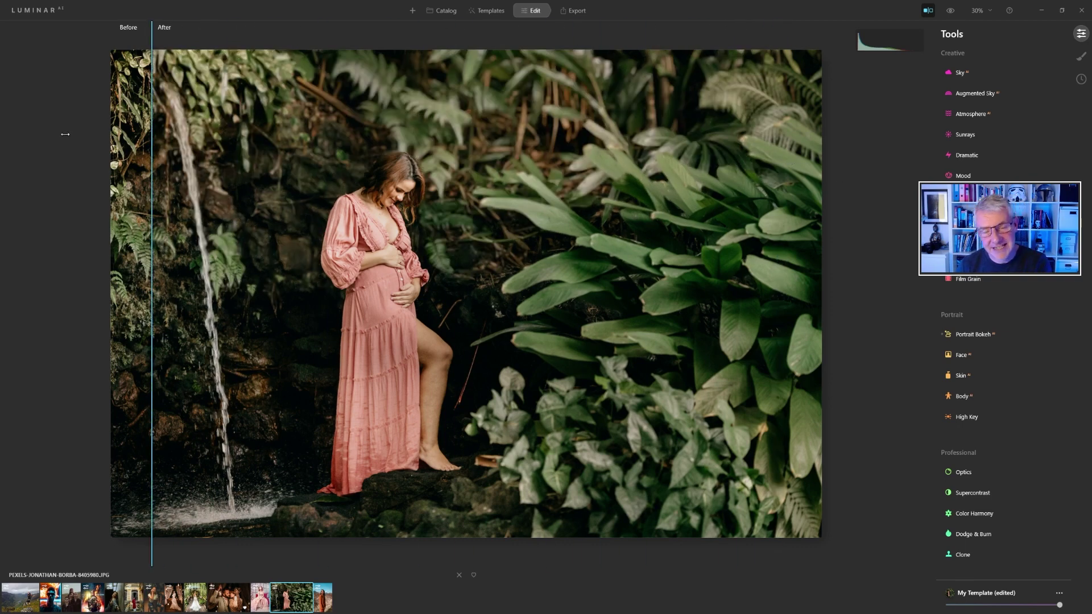
{"action": "left_click", "coordinate": [925, 15]}
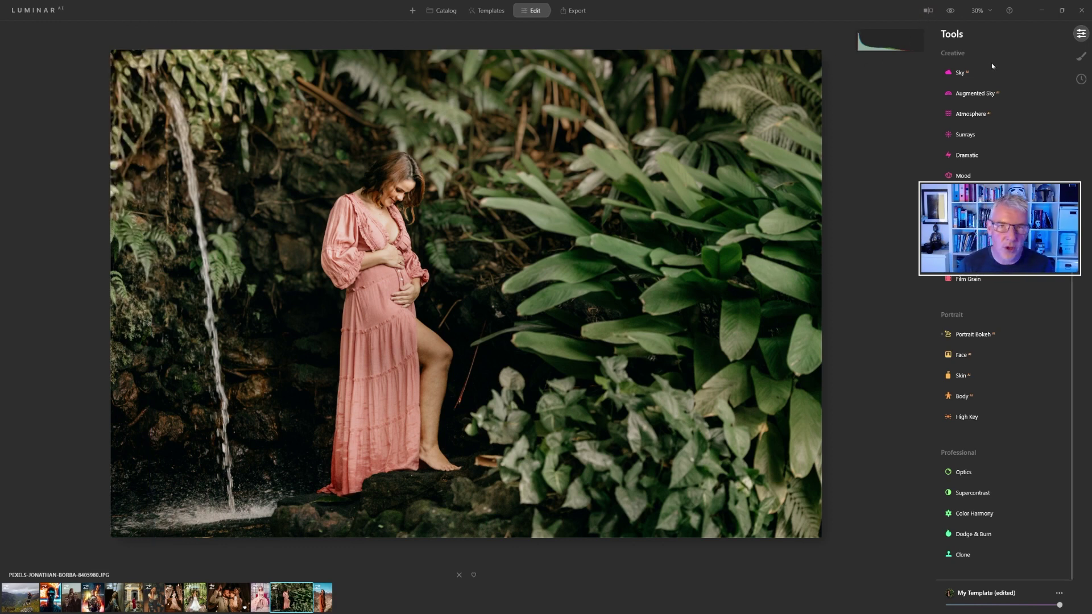
Step: Add a Texture local mask to the waterfall portrait and try the Flame, Love Around and Warm Hearts textures
{"action": "left_click", "coordinate": [1083, 56]}
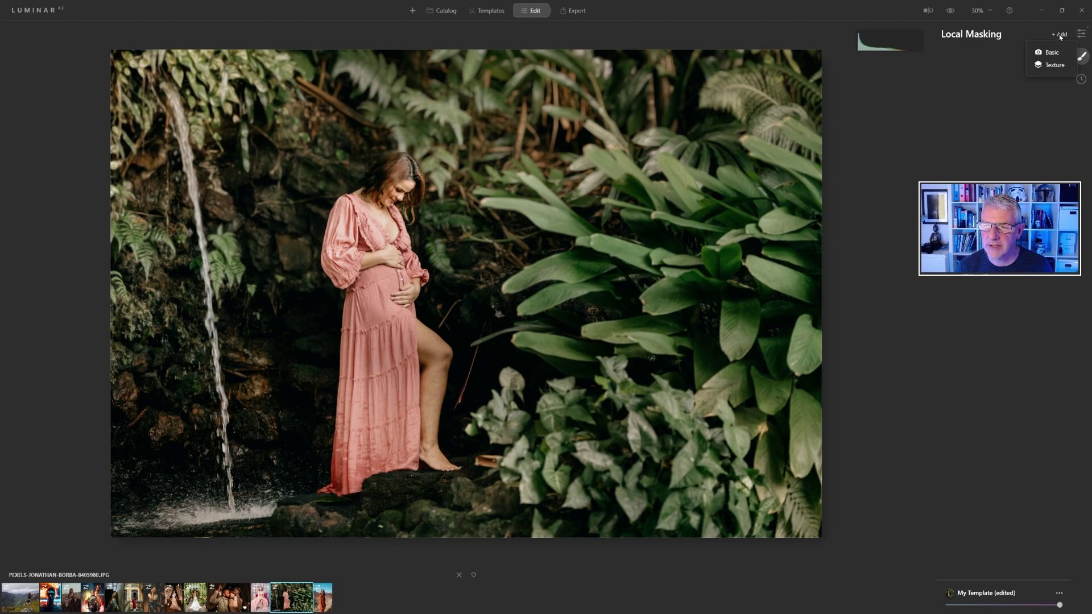
{"action": "left_click", "coordinate": [1054, 64]}
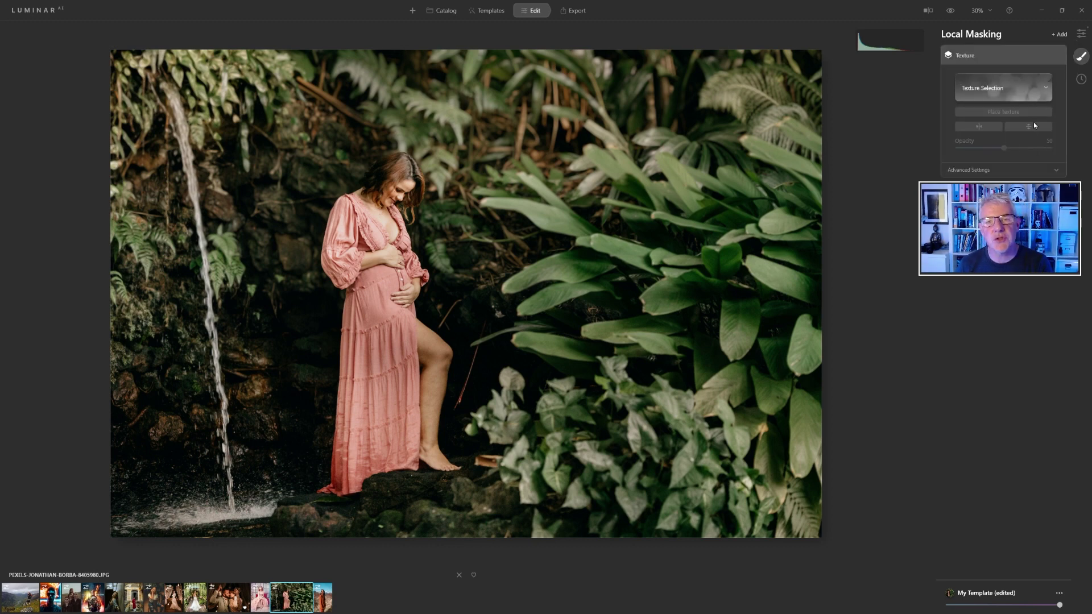
{"action": "left_click", "coordinate": [1027, 92]}
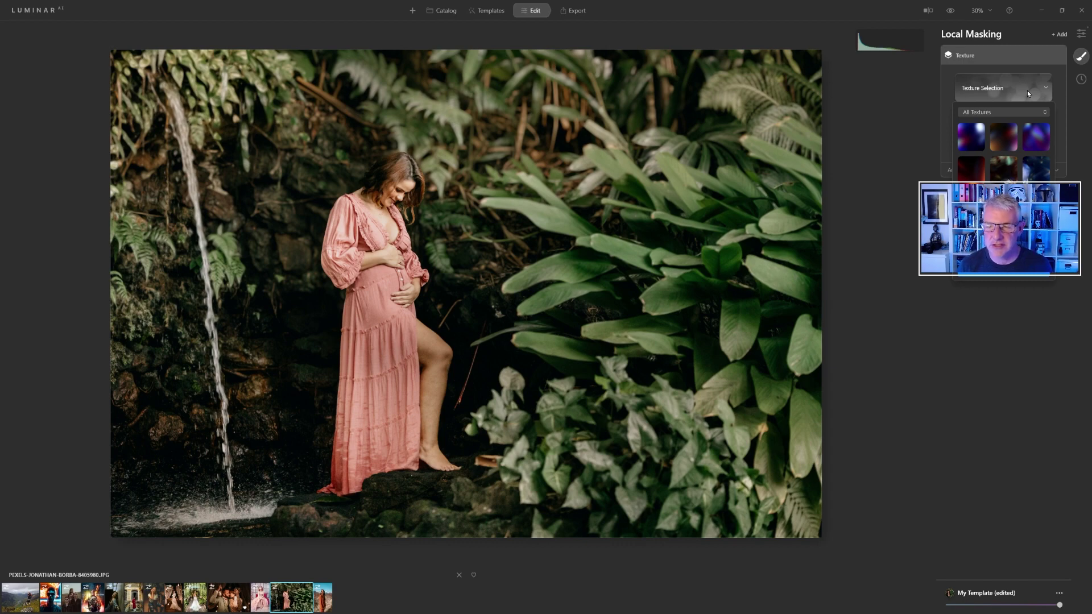
{"action": "left_click", "coordinate": [966, 168]}
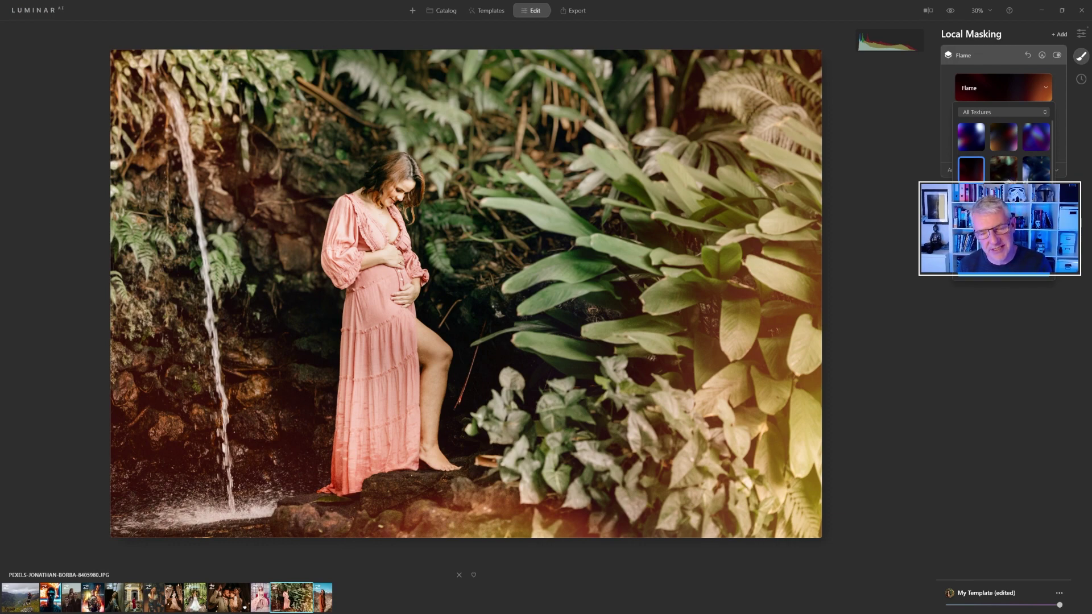
{"action": "left_click", "coordinate": [1005, 200]}
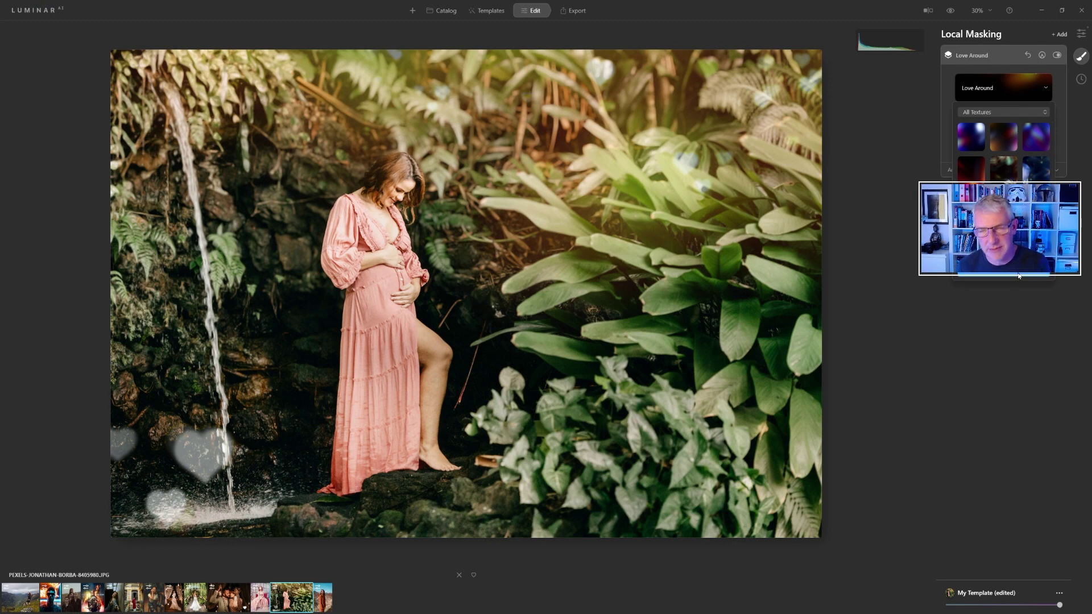
{"action": "left_click", "coordinate": [1037, 203]}
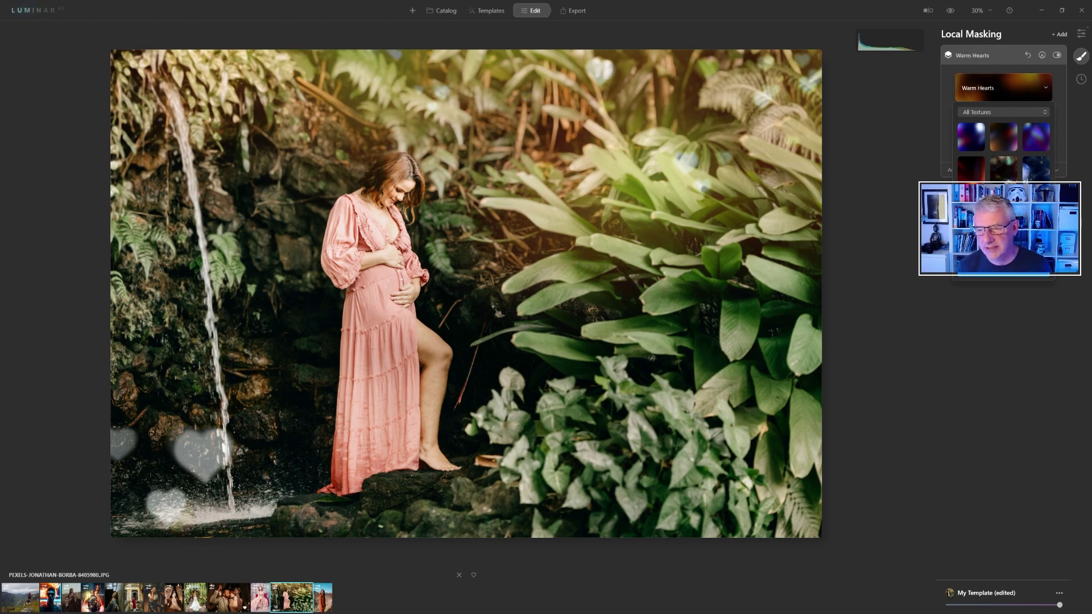
{"action": "left_click", "coordinate": [1045, 114]}
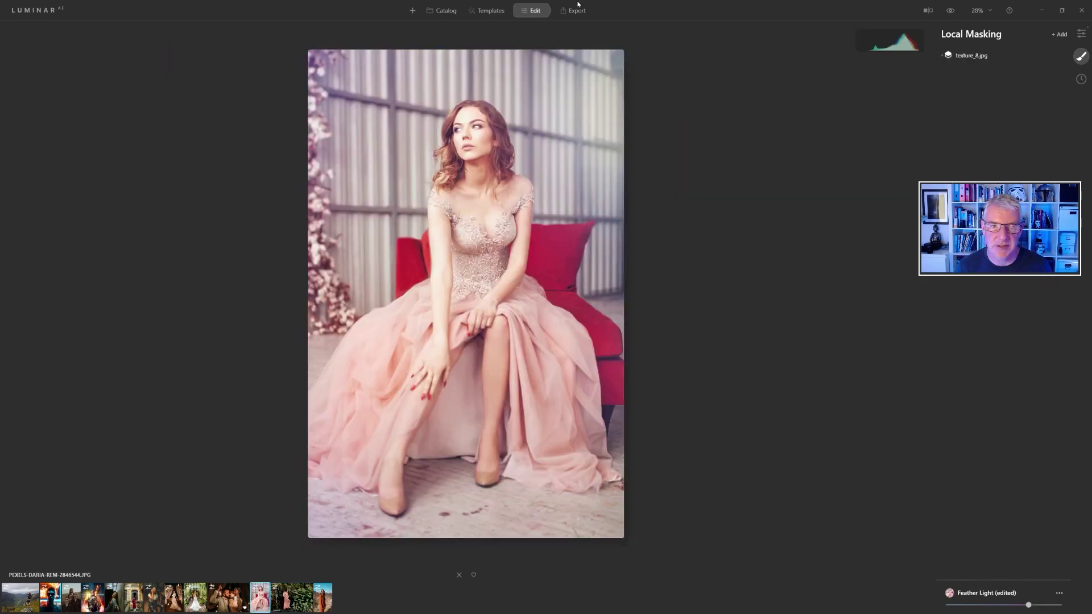
Step: Review the Portrait Bokeh settings of the pink-dress portrait and compare the photo before and after its edits
{"action": "left_click", "coordinate": [1081, 34]}
{"action": "left_click", "coordinate": [987, 336]}
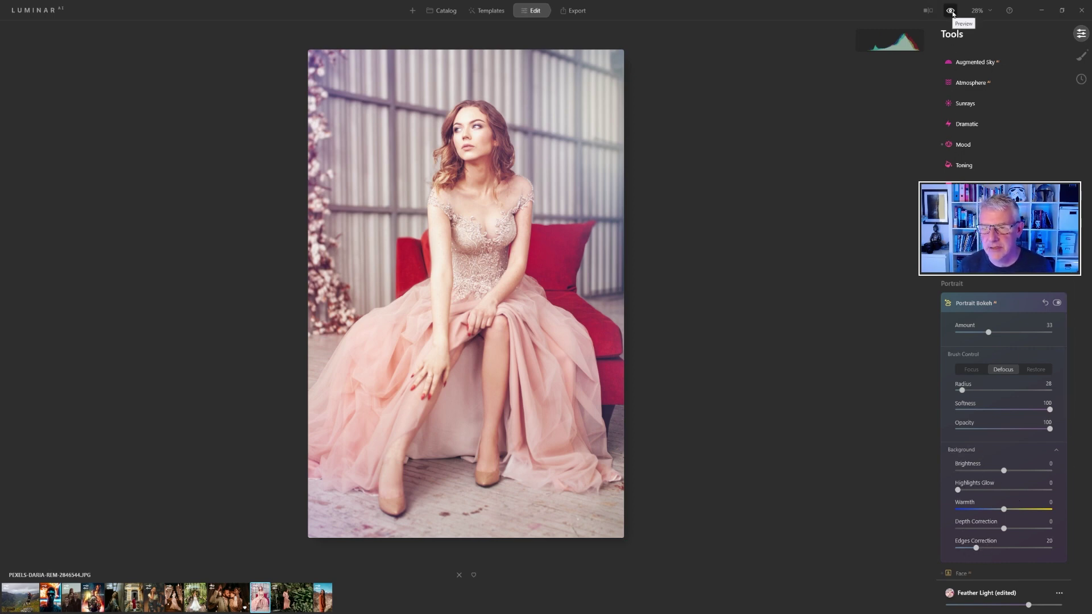
{"action": "left_click", "coordinate": [987, 305]}
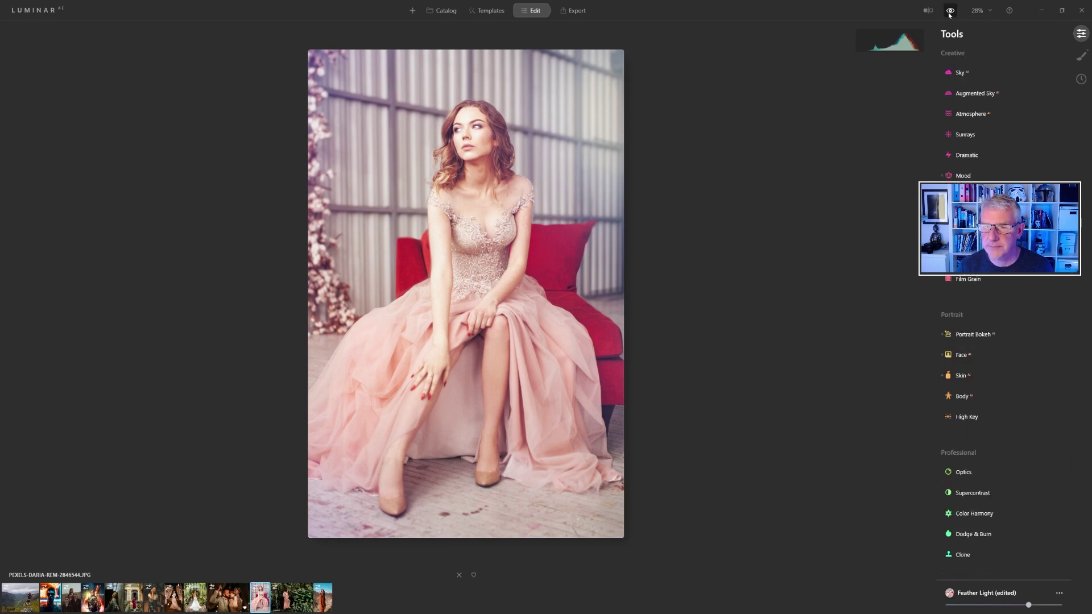
{"action": "left_click", "coordinate": [928, 10]}
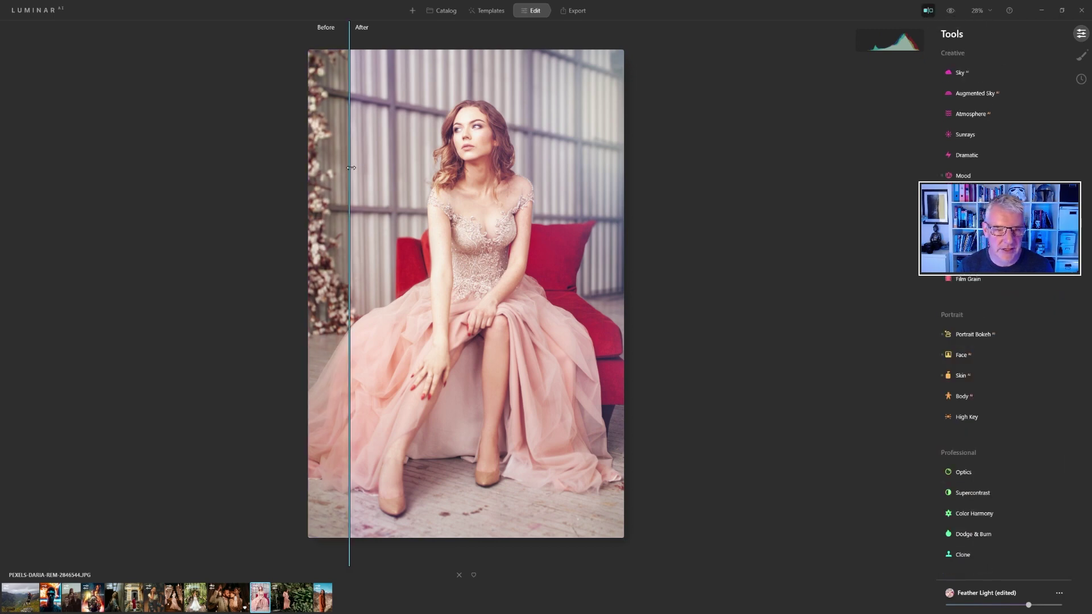
{"action": "left_click_drag", "start_coordinate": [351, 166], "coordinate": [616, 201]}
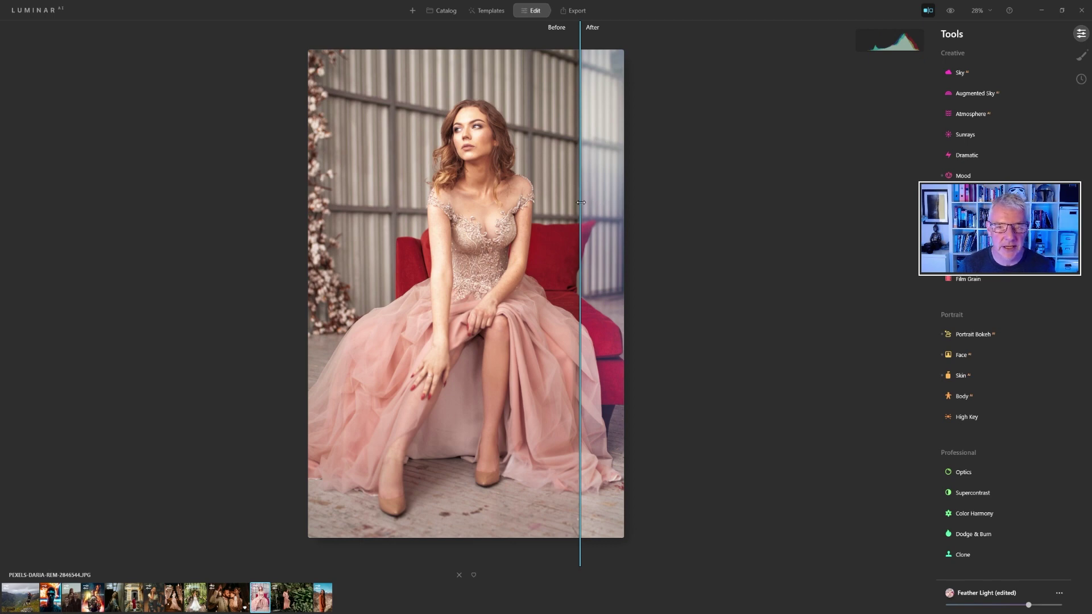
{"action": "left_click_drag", "start_coordinate": [580, 200], "coordinate": [344, 199]}
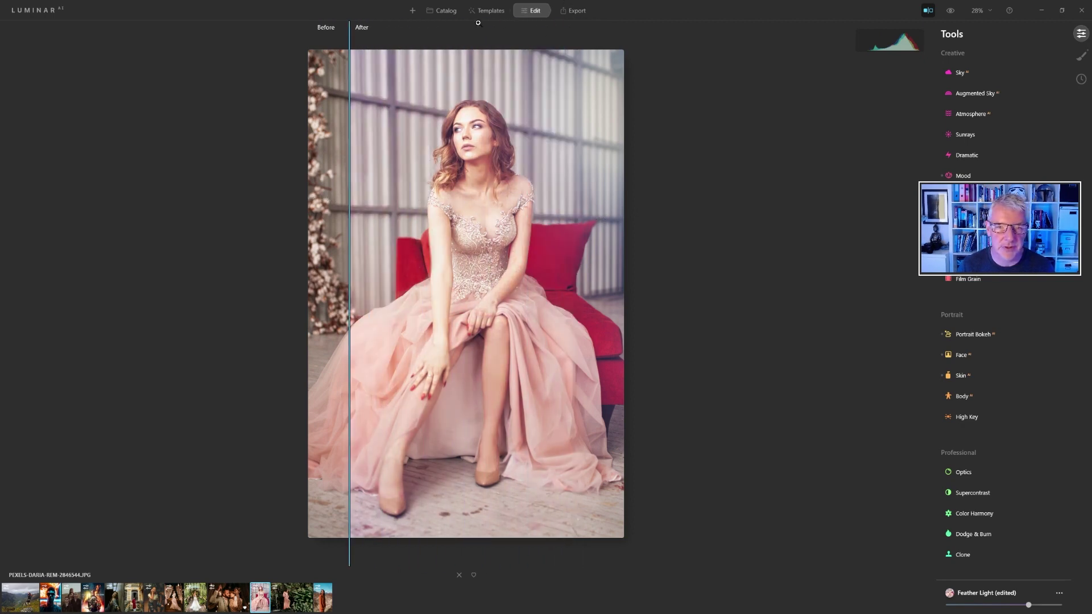
{"action": "left_click", "coordinate": [929, 14]}
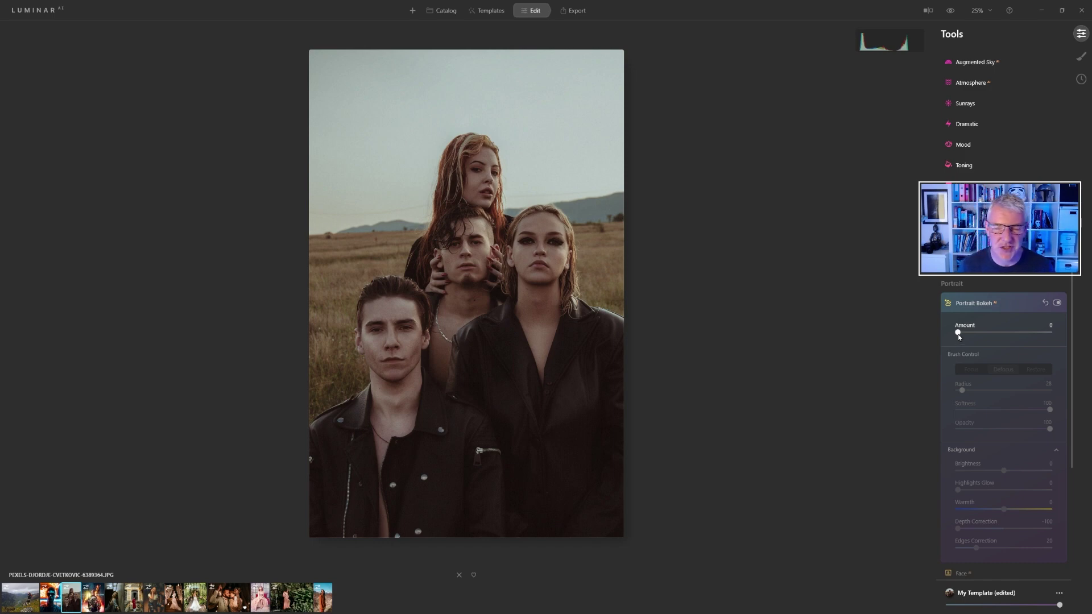
Step: Set the Portrait Bokeh amount to 100 on the four-person field photo and check it against the original
{"action": "left_click_drag", "start_coordinate": [1013, 338], "coordinate": [1061, 344]}
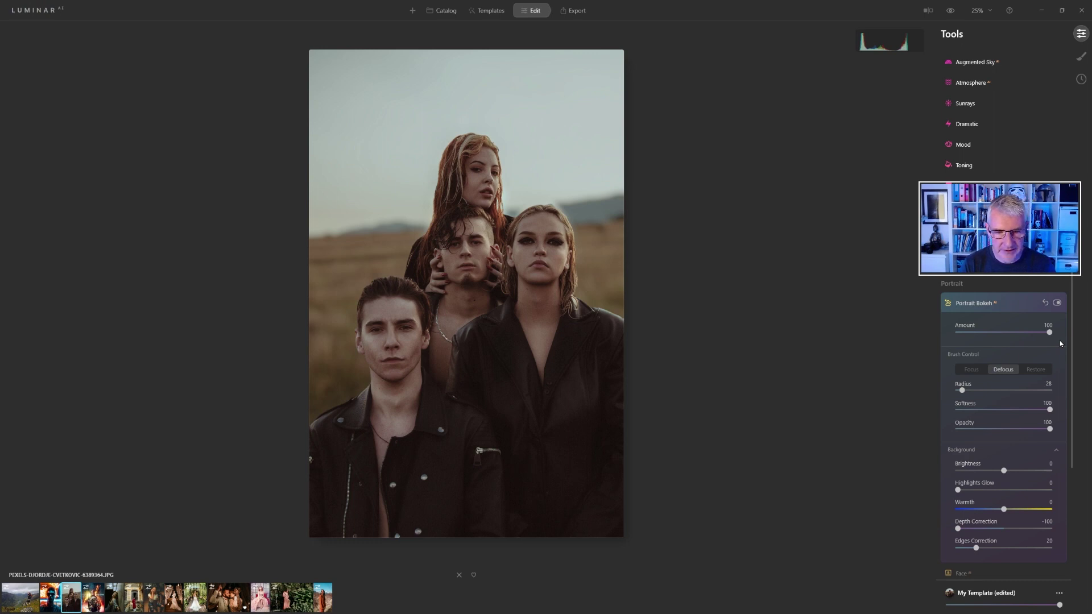
{"action": "left_click", "coordinate": [951, 11]}
{"action": "left_click", "coordinate": [952, 11]}
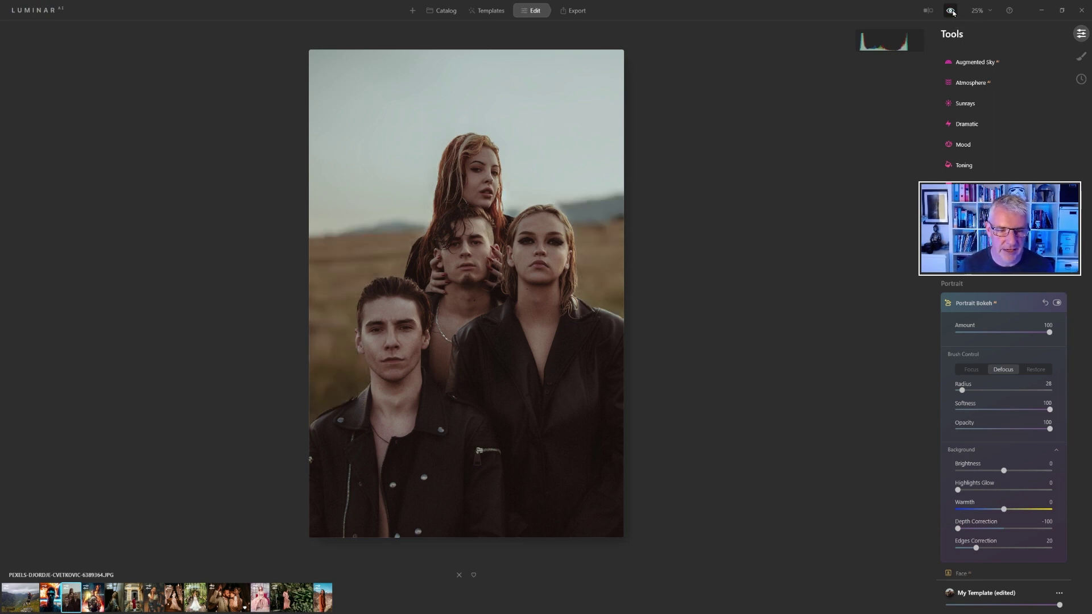
{"action": "left_click", "coordinate": [952, 10]}
{"action": "left_click", "coordinate": [952, 11]}
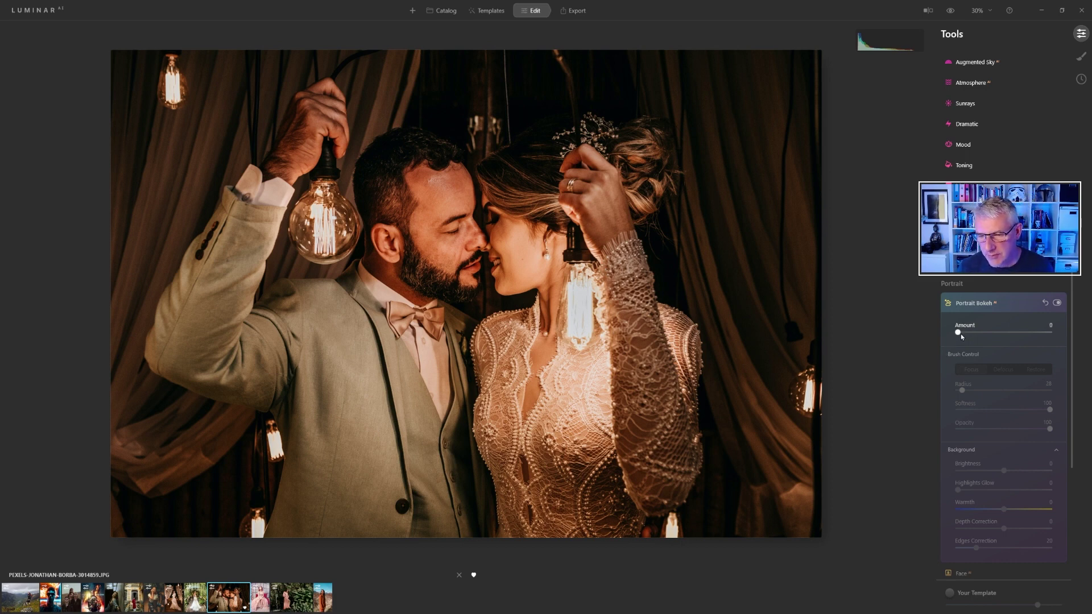
Step: Set the Portrait Bokeh amount to 86 on the photo of the couple holding light bulbs
{"action": "left_click_drag", "start_coordinate": [961, 333], "coordinate": [1014, 336]}
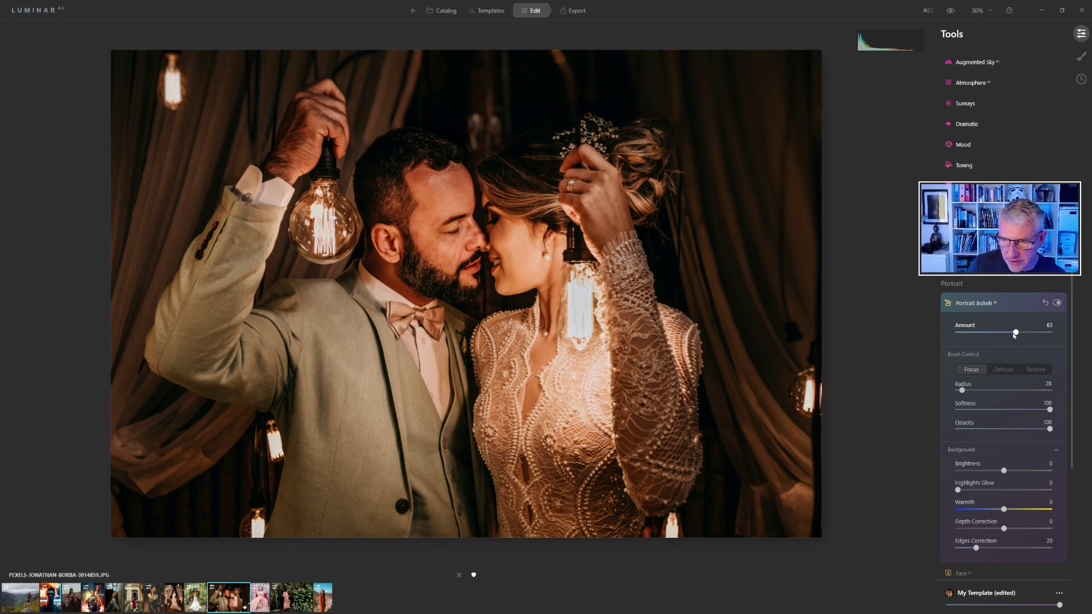
{"action": "left_click_drag", "start_coordinate": [1024, 335], "coordinate": [1063, 338]}
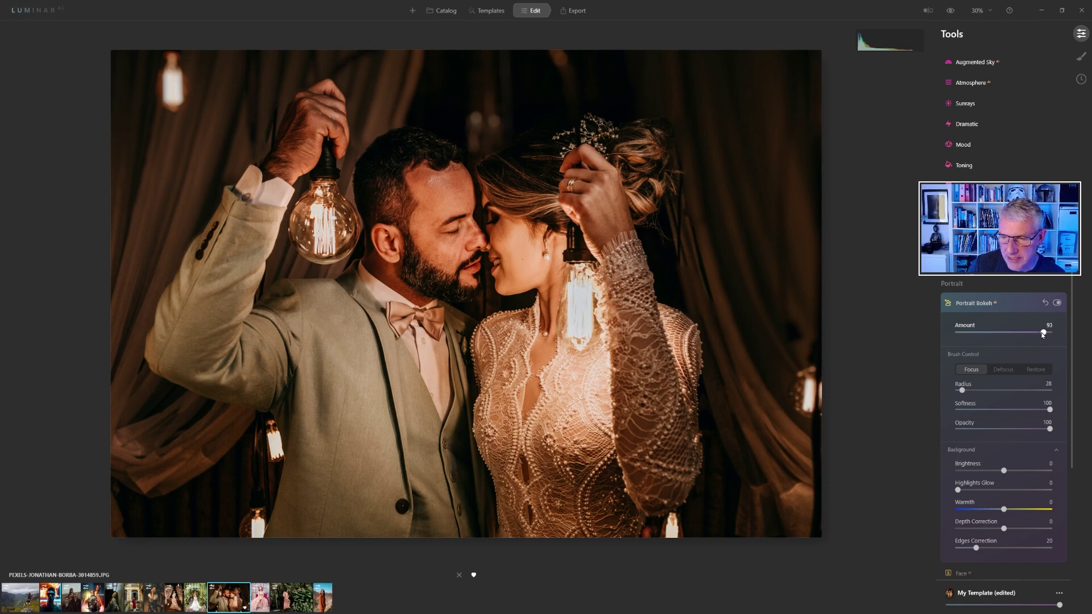
{"action": "left_click_drag", "start_coordinate": [1043, 335], "coordinate": [1036, 334]}
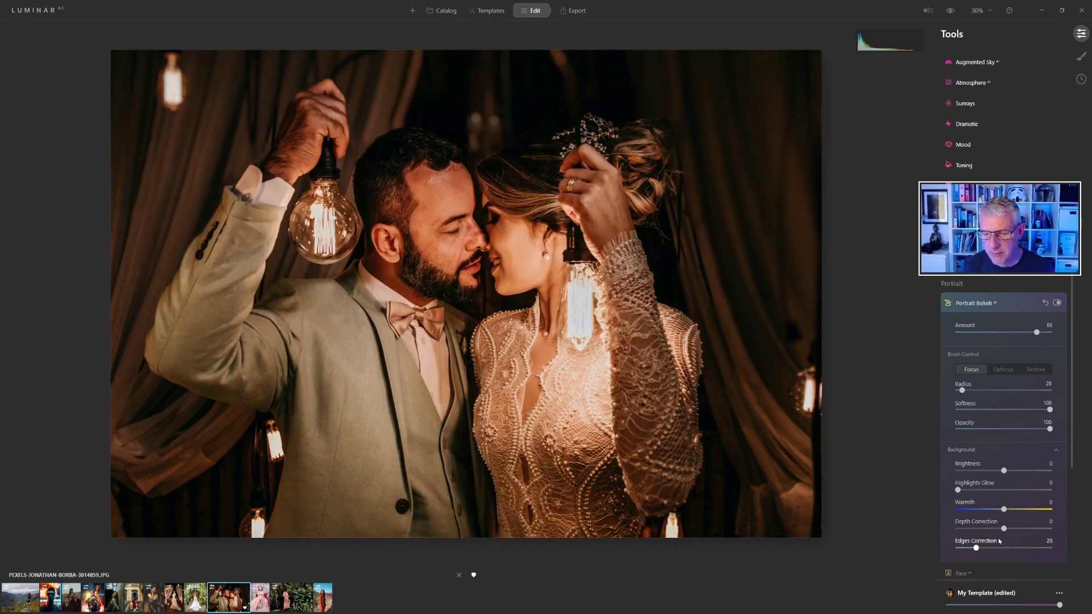
Step: Lower the background Depth Correction to -100 in Portrait Bokeh on the photo of the couple holding light bulbs
{"action": "left_click_drag", "start_coordinate": [1000, 531], "coordinate": [989, 531]}
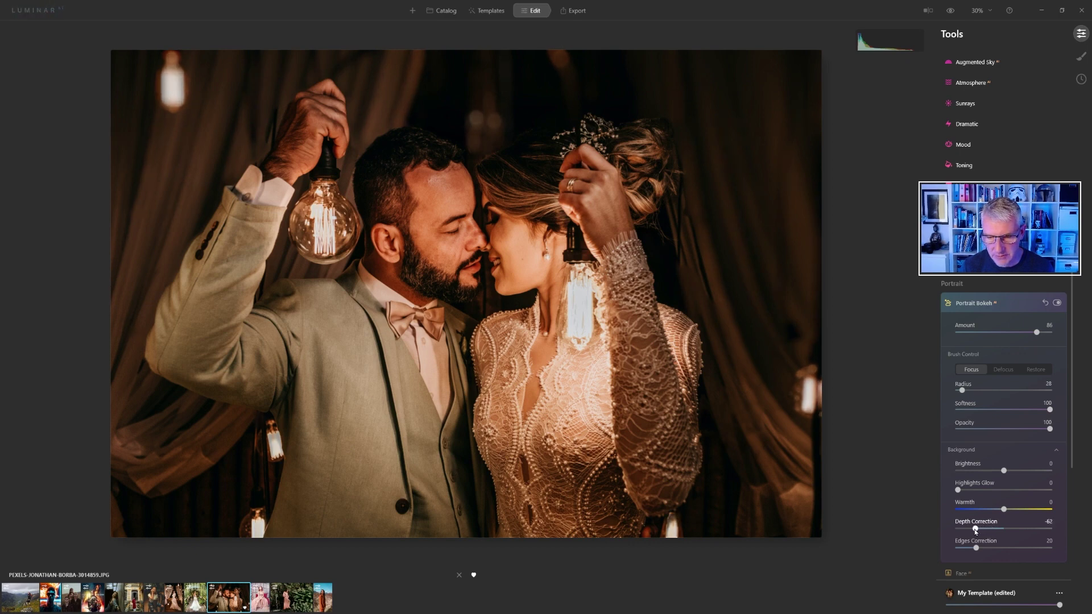
{"action": "left_click_drag", "start_coordinate": [963, 531], "coordinate": [957, 533]}
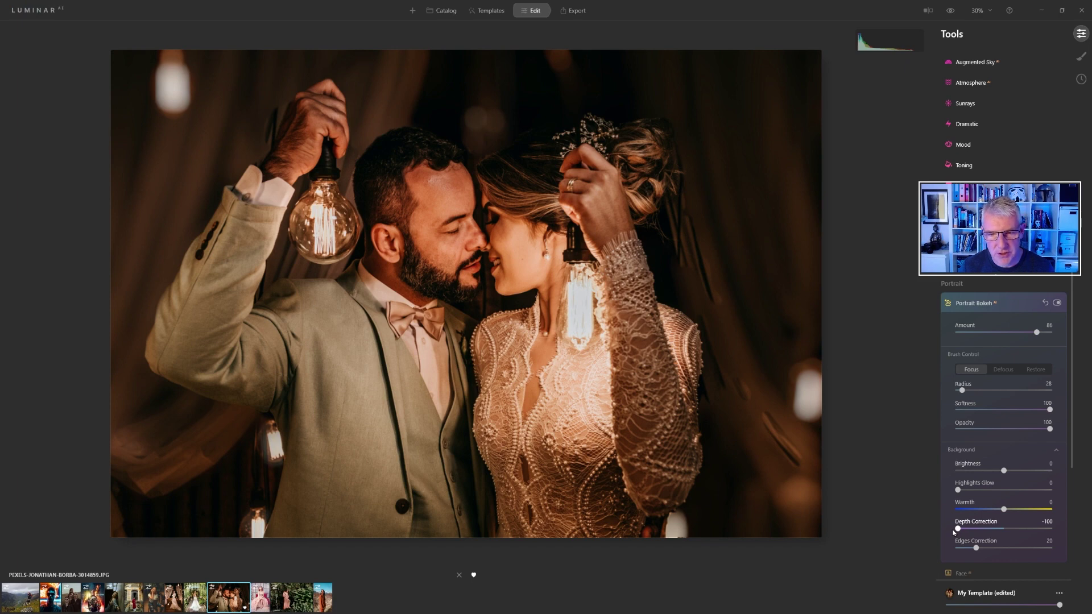
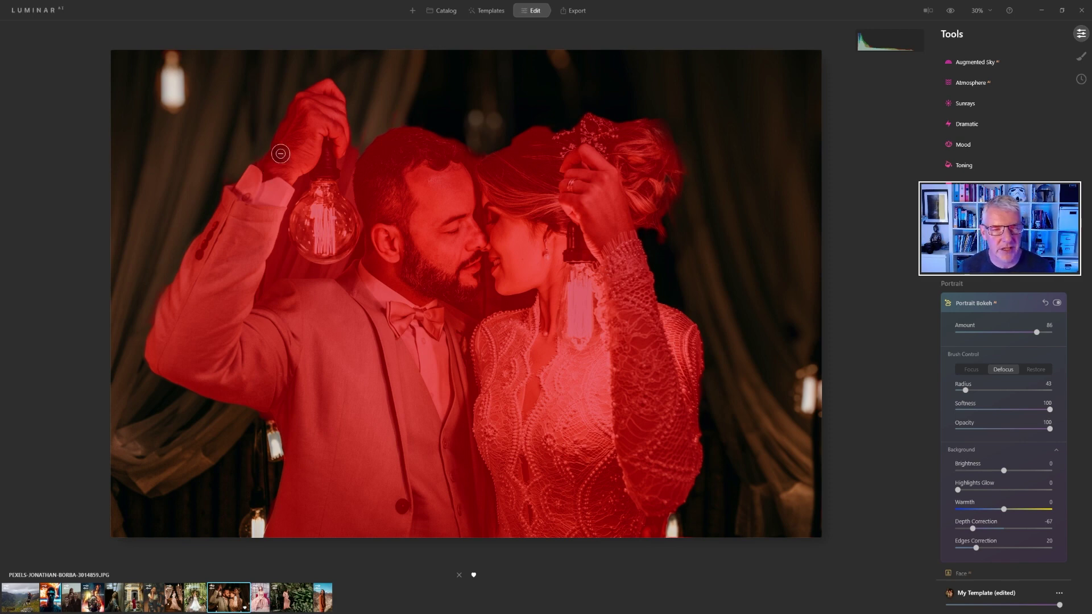
Step: Remove the gap between the couple's faces and the area below their chins from the focus mask with the Defocus brush
{"action": "left_click", "coordinate": [977, 373]}
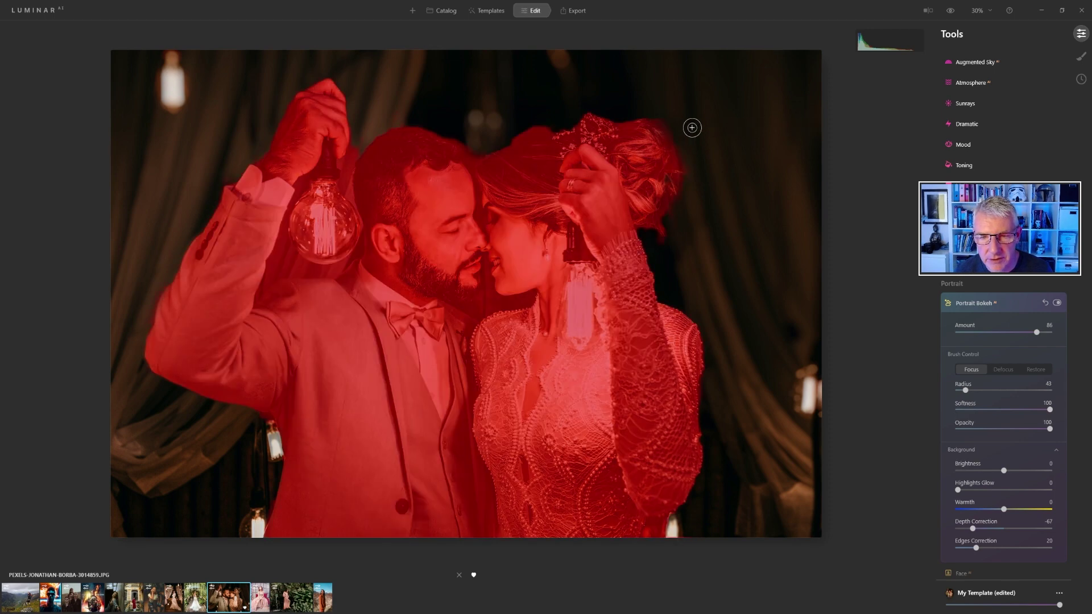
{"action": "left_click", "coordinate": [1004, 369]}
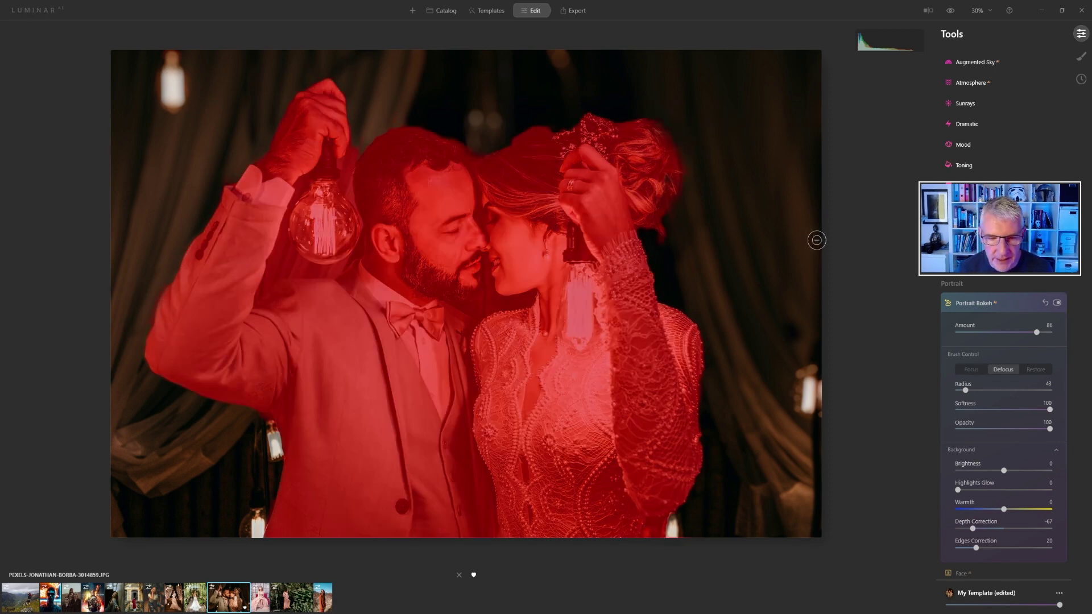
{"action": "key", "text": "ctrl+1"}
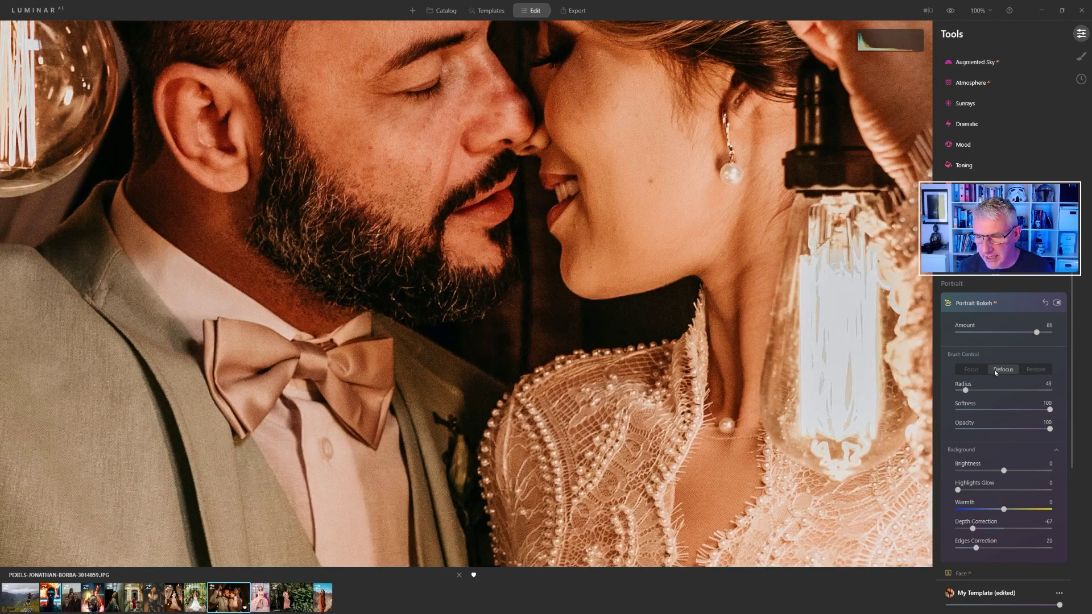
{"action": "left_click", "coordinate": [995, 371]}
{"action": "mouse_move", "coordinate": [500, 334]}
{"action": "left_mouse_down"}
{"action": "mouse_move", "coordinate": [533, 342]}
{"action": "mouse_move", "coordinate": [520, 353]}
{"action": "mouse_move", "coordinate": [582, 333]}
{"action": "mouse_move", "coordinate": [552, 330]}
{"action": "mouse_move", "coordinate": [654, 325]}
{"action": "mouse_move", "coordinate": [586, 313]}
{"action": "mouse_move", "coordinate": [691, 288]}
{"action": "mouse_move", "coordinate": [678, 319]}
{"action": "mouse_move", "coordinate": [542, 347]}
{"action": "mouse_move", "coordinate": [512, 368]}
{"action": "mouse_move", "coordinate": [442, 338]}
{"action": "mouse_move", "coordinate": [512, 318]}
{"action": "mouse_move", "coordinate": [495, 340]}
{"action": "left_mouse_up"}
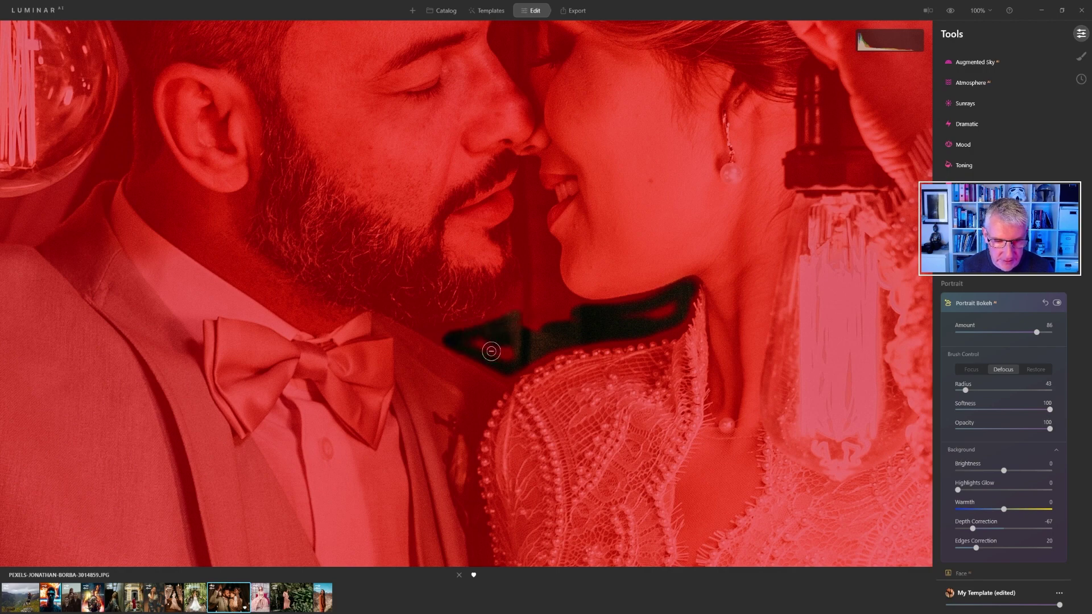
{"action": "mouse_move", "coordinate": [555, 302]}
{"action": "left_mouse_down"}
{"action": "mouse_move", "coordinate": [545, 272]}
{"action": "mouse_move", "coordinate": [582, 316]}
{"action": "mouse_move", "coordinate": [539, 287]}
{"action": "mouse_move", "coordinate": [527, 329]}
{"action": "mouse_move", "coordinate": [528, 177]}
{"action": "left_mouse_up"}
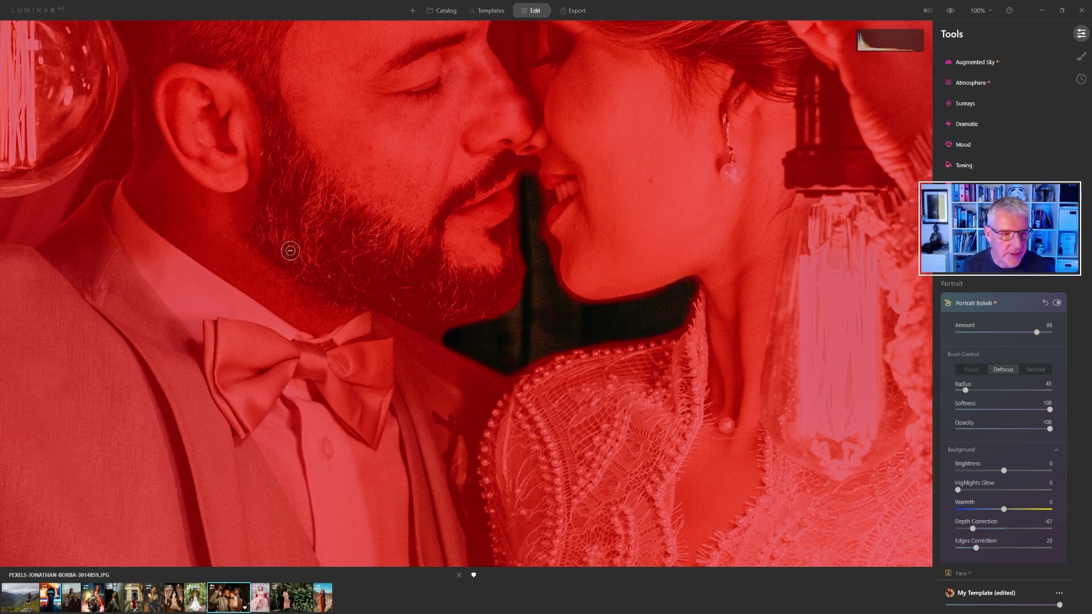
Step: Defocus the background gaps around the man's raised light bulb, between his hand and head and beside his cuff
{"action": "mouse_move", "coordinate": [116, 156]}
{"action": "left_mouse_down"}
{"action": "mouse_move", "coordinate": [607, 254]}
{"action": "mouse_move", "coordinate": [702, 216]}
{"action": "mouse_move", "coordinate": [708, 194]}
{"action": "mouse_move", "coordinate": [651, 254]}
{"action": "mouse_move", "coordinate": [577, 272]}
{"action": "mouse_move", "coordinate": [517, 254]}
{"action": "mouse_move", "coordinate": [475, 214]}
{"action": "mouse_move", "coordinate": [458, 174]}
{"action": "mouse_move", "coordinate": [486, 231]}
{"action": "mouse_move", "coordinate": [521, 262]}
{"action": "mouse_move", "coordinate": [602, 278]}
{"action": "mouse_move", "coordinate": [534, 278]}
{"action": "mouse_move", "coordinate": [607, 283]}
{"action": "mouse_move", "coordinate": [543, 289]}
{"action": "mouse_move", "coordinate": [617, 294]}
{"action": "mouse_move", "coordinate": [667, 251]}
{"action": "mouse_move", "coordinate": [593, 285]}
{"action": "mouse_move", "coordinate": [697, 230]}
{"action": "mouse_move", "coordinate": [710, 177]}
{"action": "mouse_move", "coordinate": [574, 295]}
{"action": "mouse_move", "coordinate": [627, 275]}
{"action": "mouse_move", "coordinate": [431, 294]}
{"action": "mouse_move", "coordinate": [400, 312]}
{"action": "mouse_move", "coordinate": [534, 275]}
{"action": "mouse_move", "coordinate": [483, 262]}
{"action": "mouse_move", "coordinate": [517, 270]}
{"action": "mouse_move", "coordinate": [463, 220]}
{"action": "mouse_move", "coordinate": [453, 171]}
{"action": "mouse_move", "coordinate": [404, 284]}
{"action": "mouse_move", "coordinate": [462, 264]}
{"action": "mouse_move", "coordinate": [442, 281]}
{"action": "mouse_move", "coordinate": [453, 190]}
{"action": "mouse_move", "coordinate": [454, 263]}
{"action": "mouse_move", "coordinate": [421, 285]}
{"action": "mouse_move", "coordinate": [432, 207]}
{"action": "mouse_move", "coordinate": [456, 248]}
{"action": "mouse_move", "coordinate": [471, 232]}
{"action": "left_mouse_up"}
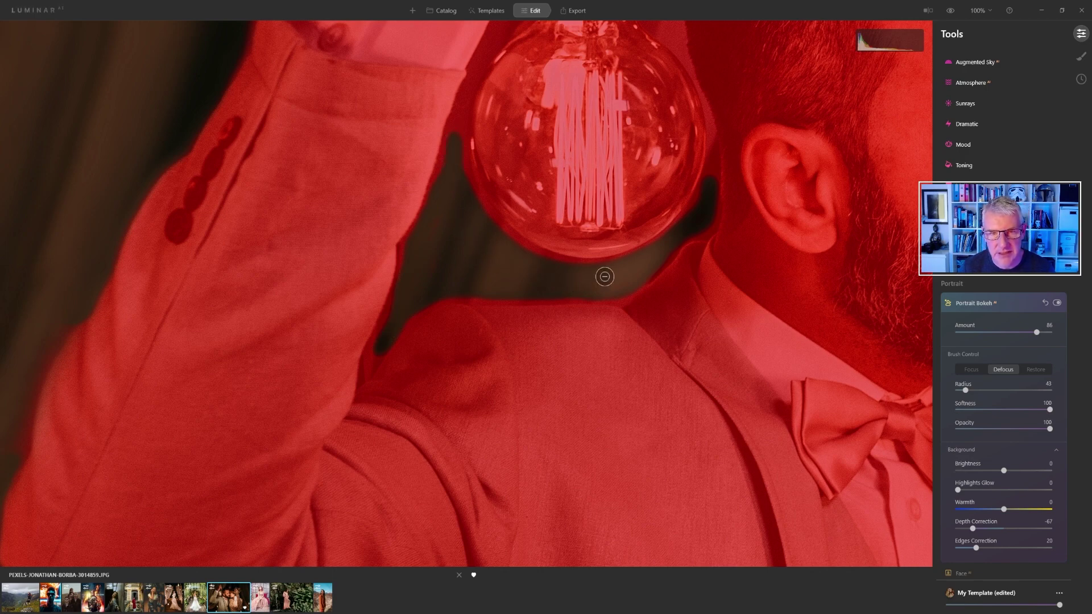
{"action": "left_click_drag", "start_coordinate": [640, 164], "coordinate": [586, 478]}
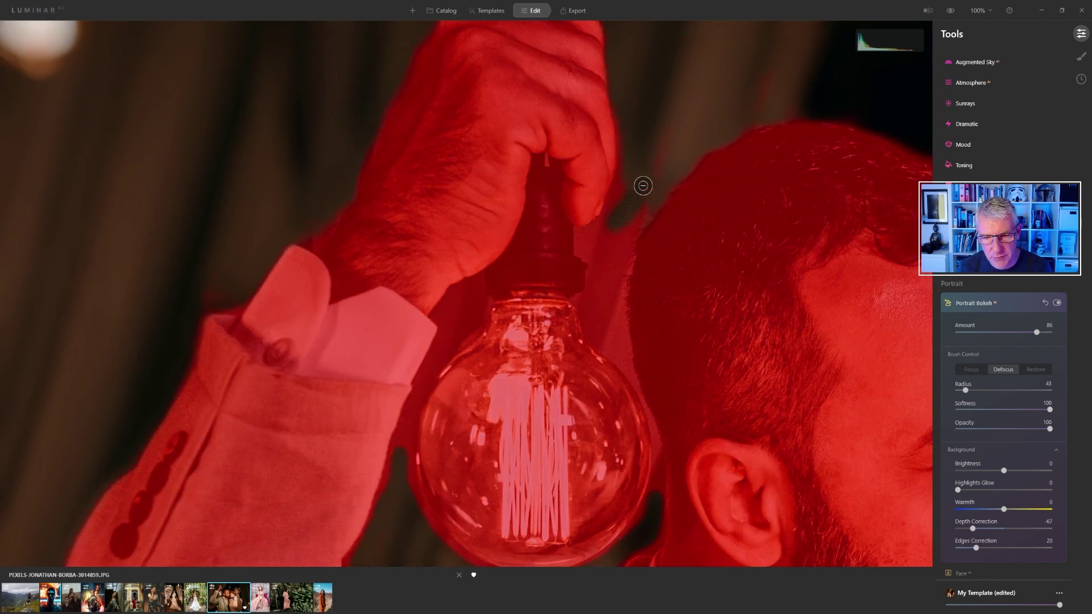
{"action": "mouse_move", "coordinate": [643, 186]}
{"action": "left_mouse_down"}
{"action": "mouse_move", "coordinate": [619, 263]}
{"action": "mouse_move", "coordinate": [621, 219]}
{"action": "mouse_move", "coordinate": [586, 238]}
{"action": "mouse_move", "coordinate": [590, 298]}
{"action": "mouse_move", "coordinate": [615, 346]}
{"action": "mouse_move", "coordinate": [611, 253]}
{"action": "left_mouse_up"}
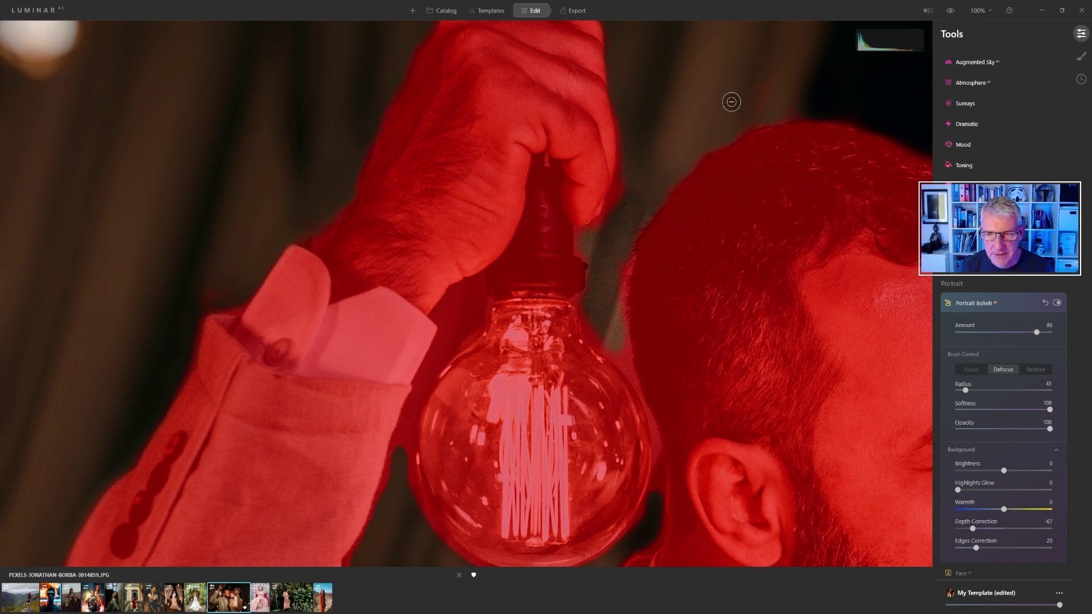
{"action": "mouse_move", "coordinate": [453, 314]}
{"action": "left_mouse_down"}
{"action": "mouse_move", "coordinate": [463, 302]}
{"action": "mouse_move", "coordinate": [436, 357]}
{"action": "left_mouse_up"}
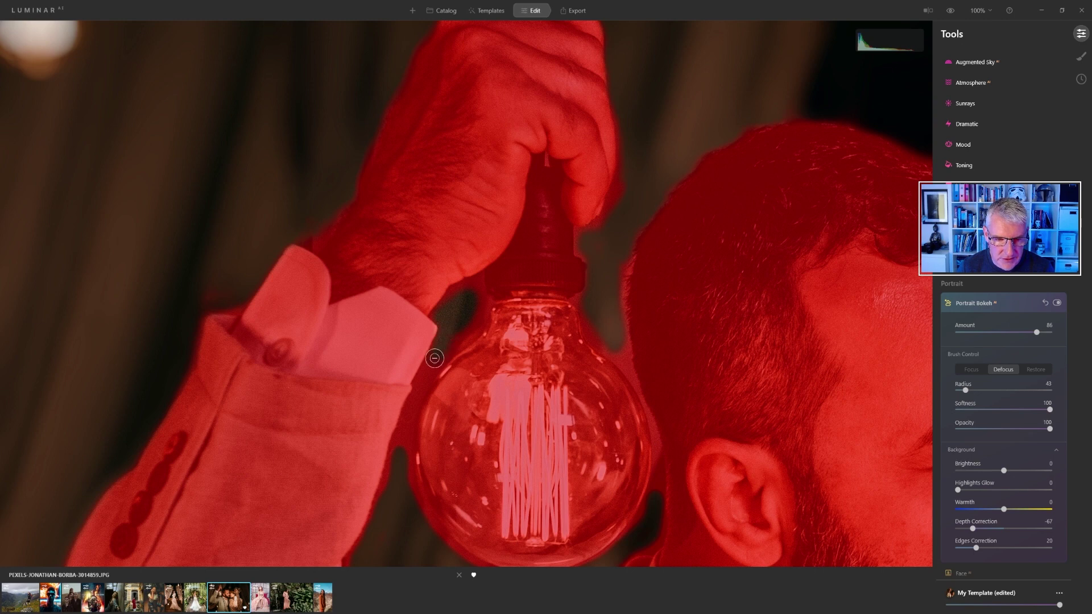
Step: Reduce the Defocus brush radius to 31 and its opacity to about half
{"action": "key", "text": "bracketleft"}
{"action": "key", "text": "bracketleft"}
{"action": "key", "text": "bracketleft"}
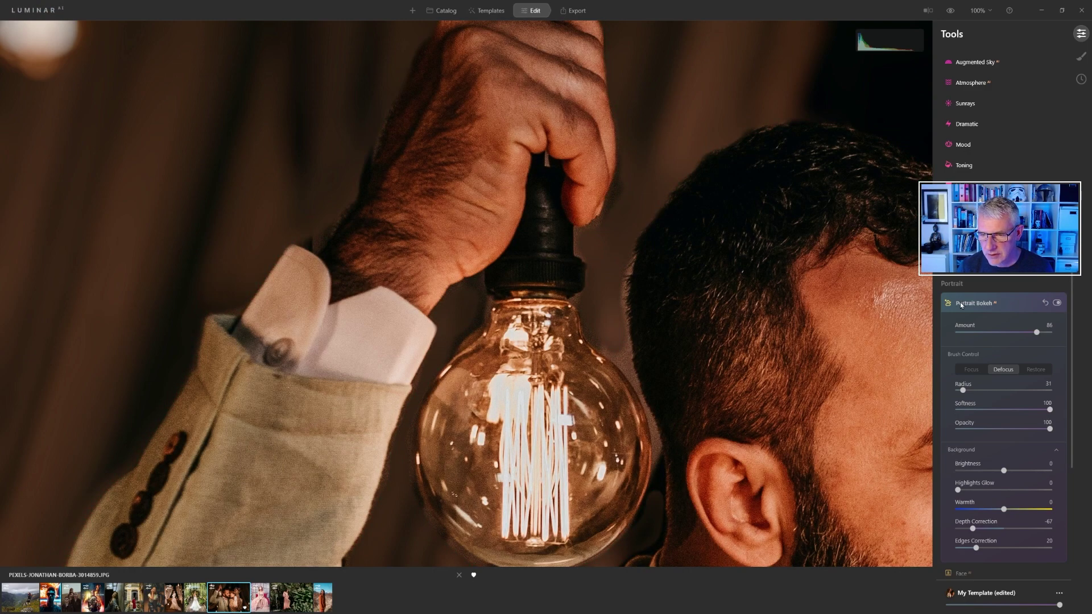
{"action": "left_click", "coordinate": [973, 303]}
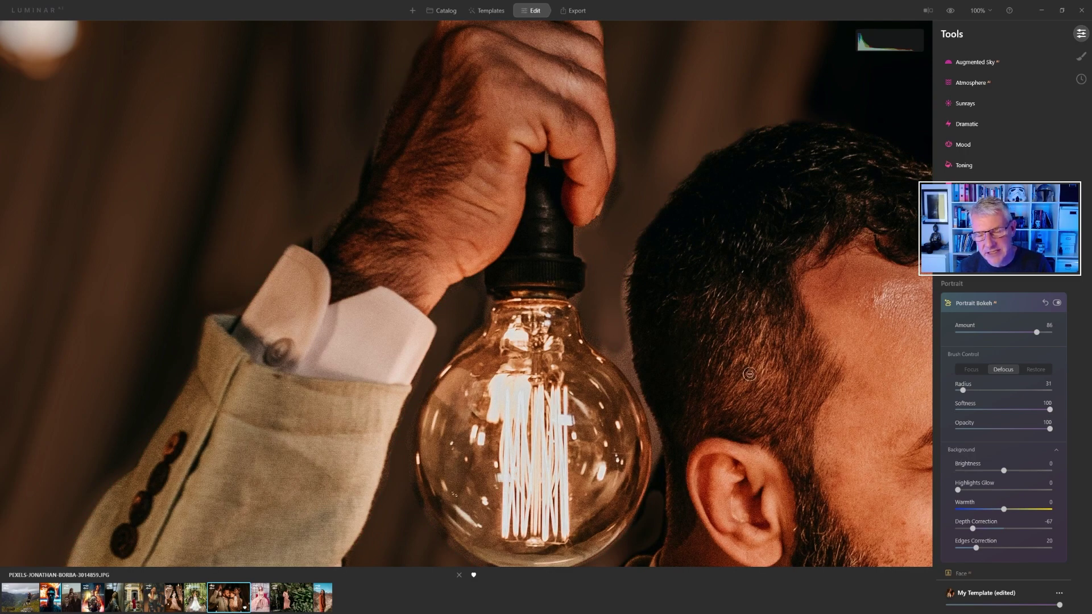
{"action": "left_click", "coordinate": [1007, 429]}
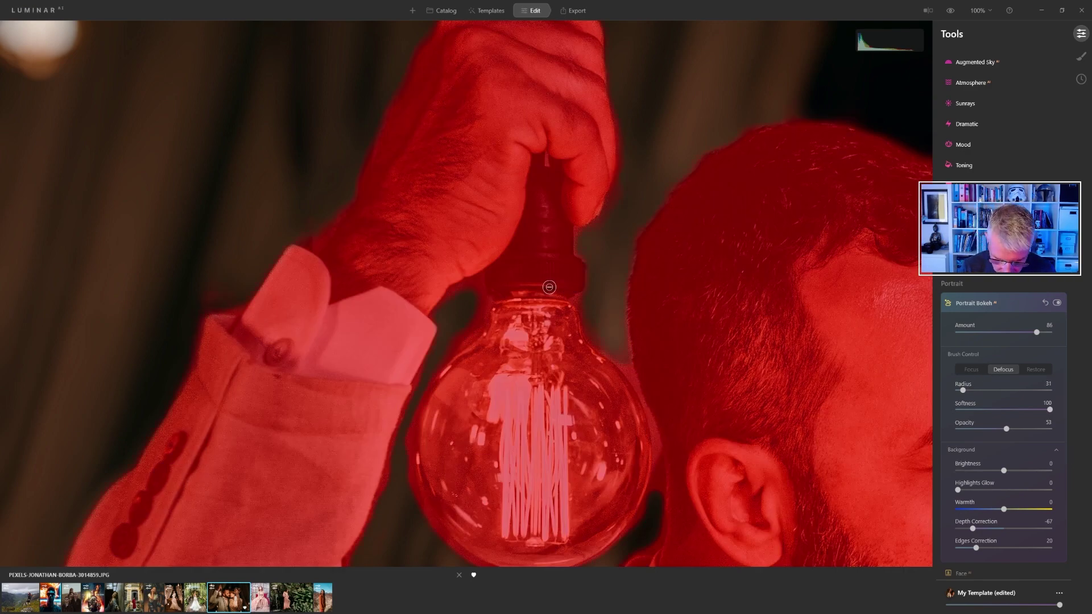
Step: View the whole couple photo and compare it repeatedly with the unedited original
{"action": "key", "text": "ctrl+0"}
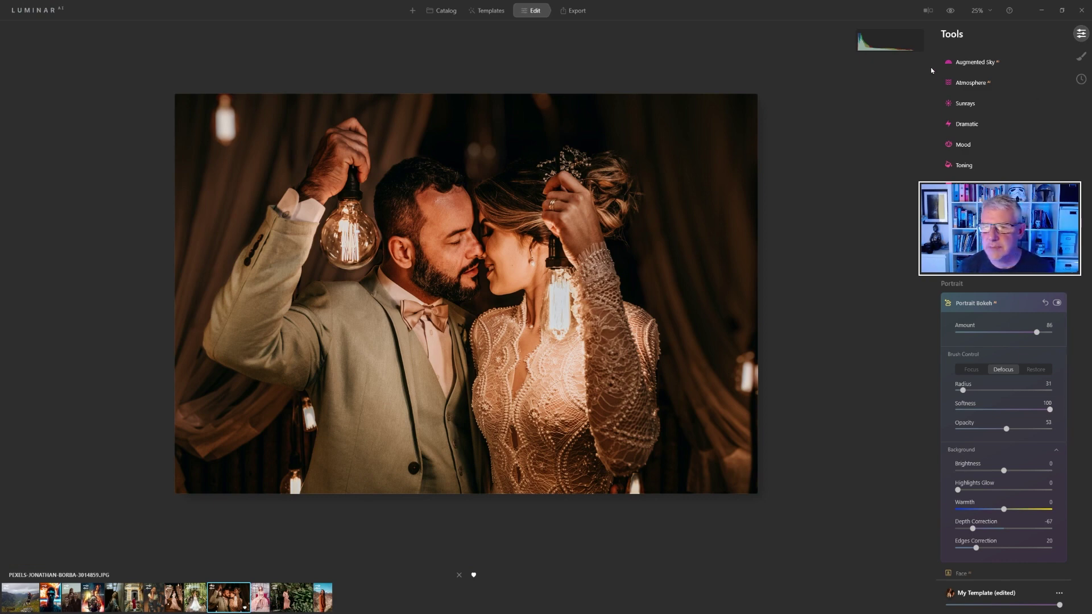
{"action": "left_click", "coordinate": [951, 11]}
{"action": "left_click", "coordinate": [950, 11]}
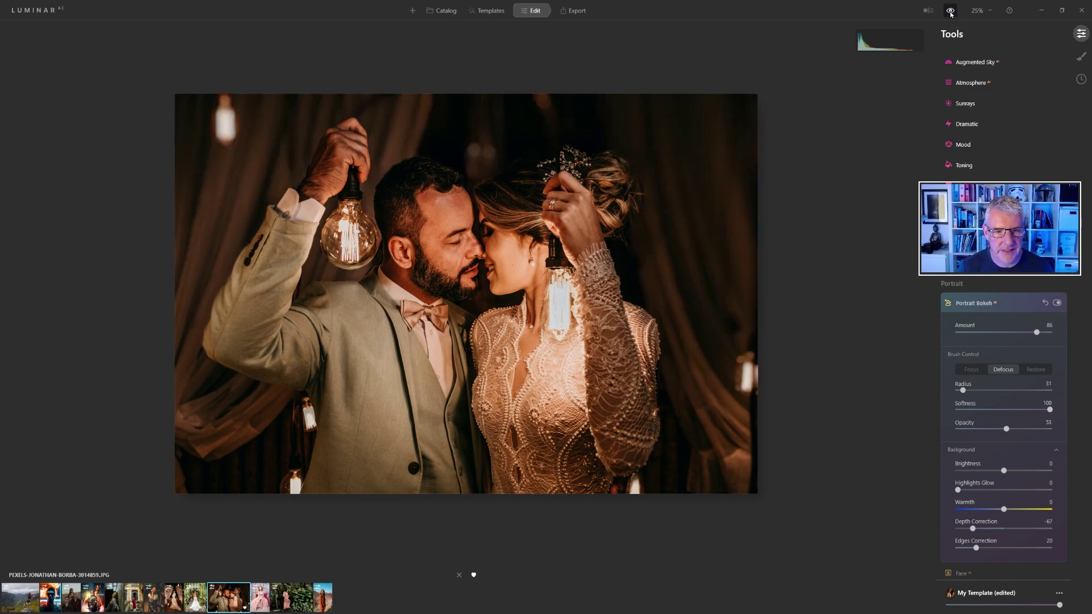
{"action": "left_click", "coordinate": [950, 11]}
{"action": "left_click", "coordinate": [951, 10]}
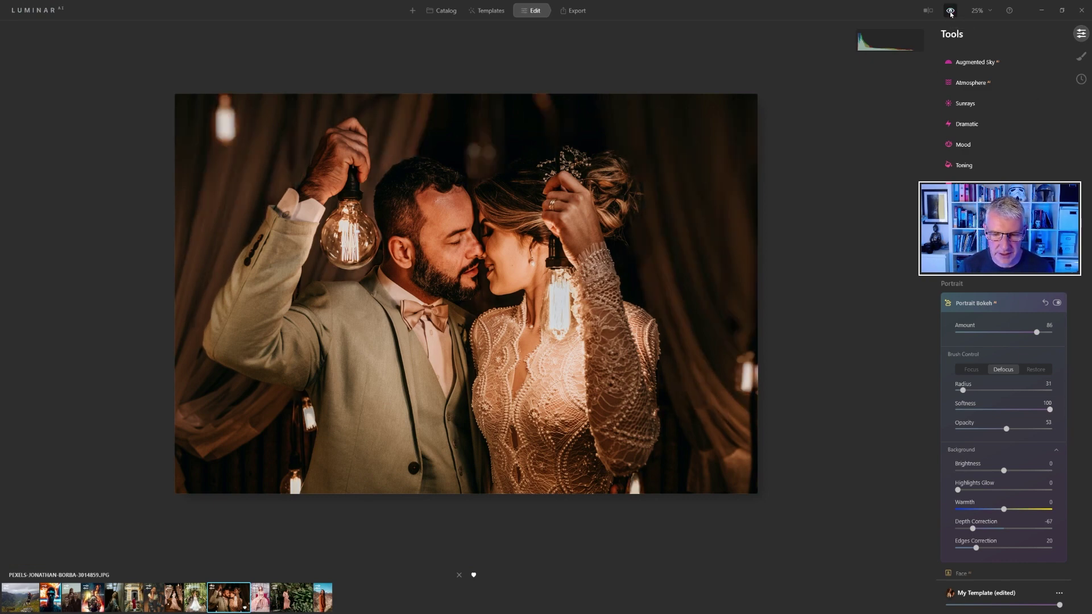
{"action": "left_click", "coordinate": [950, 11]}
{"action": "left_click", "coordinate": [951, 11]}
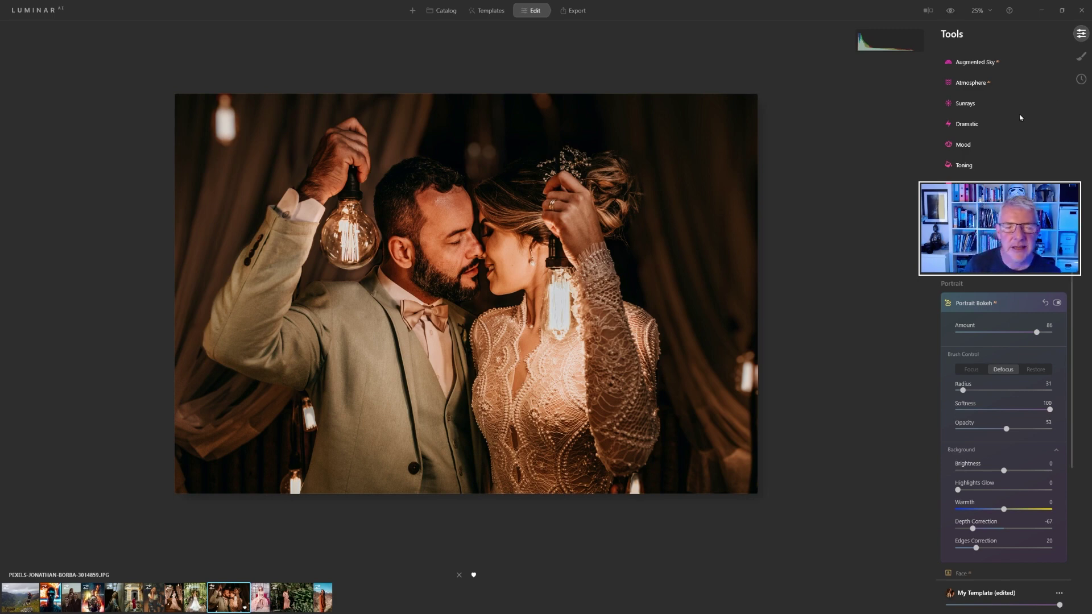
Step: Try a Portrait Bokeh amount of 100 on the photo of the woman in red at the yellow building, settling on 50
{"action": "left_click", "coordinate": [141, 606]}
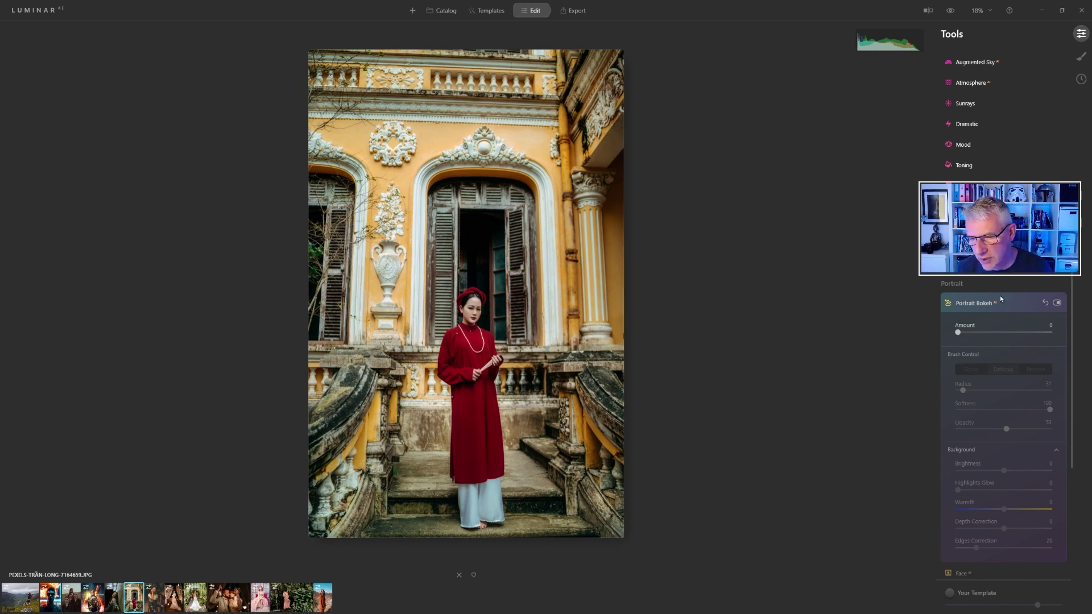
{"action": "left_click_drag", "start_coordinate": [991, 336], "coordinate": [1063, 339]}
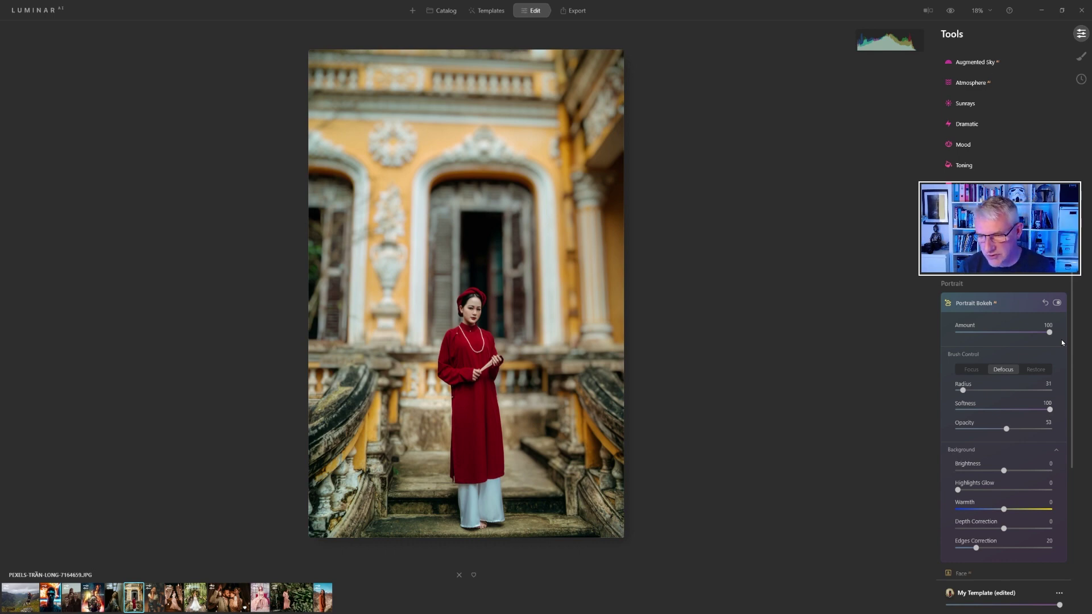
{"action": "left_click_drag", "start_coordinate": [1050, 333], "coordinate": [1005, 334]}
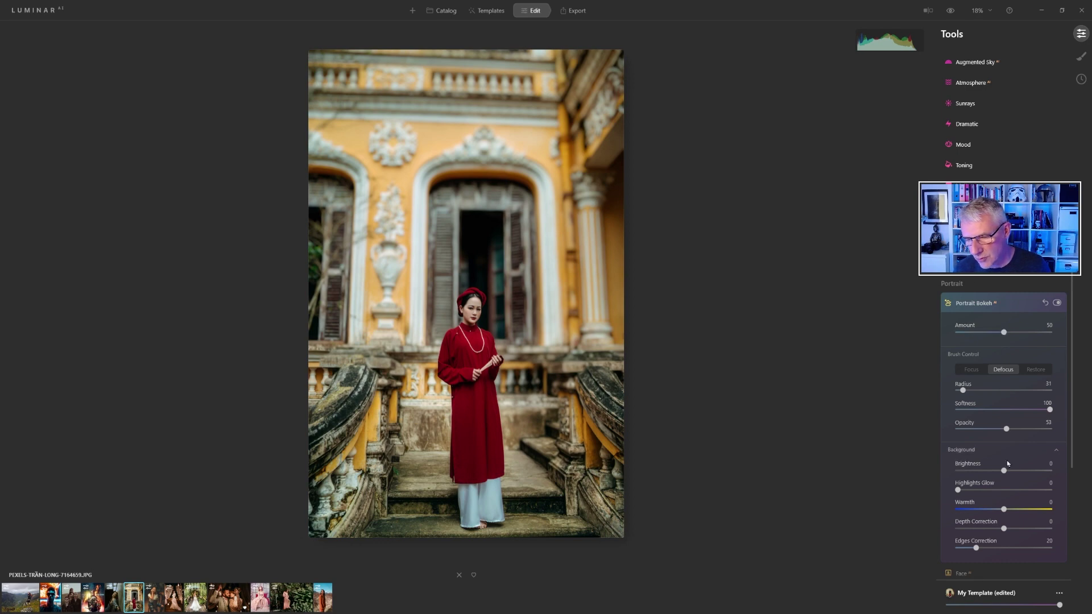
Step: Try Edges Correction at 100 on the photo of the woman in red, settling on 8
{"action": "left_click_drag", "start_coordinate": [981, 549], "coordinate": [1036, 550]}
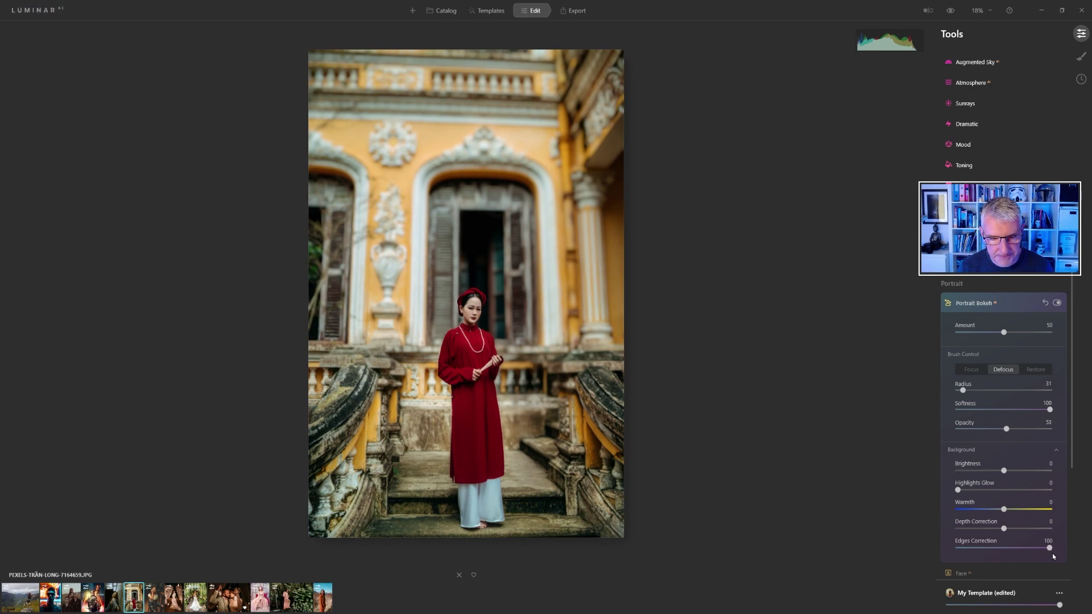
{"action": "left_click_drag", "start_coordinate": [1050, 549], "coordinate": [969, 550]}
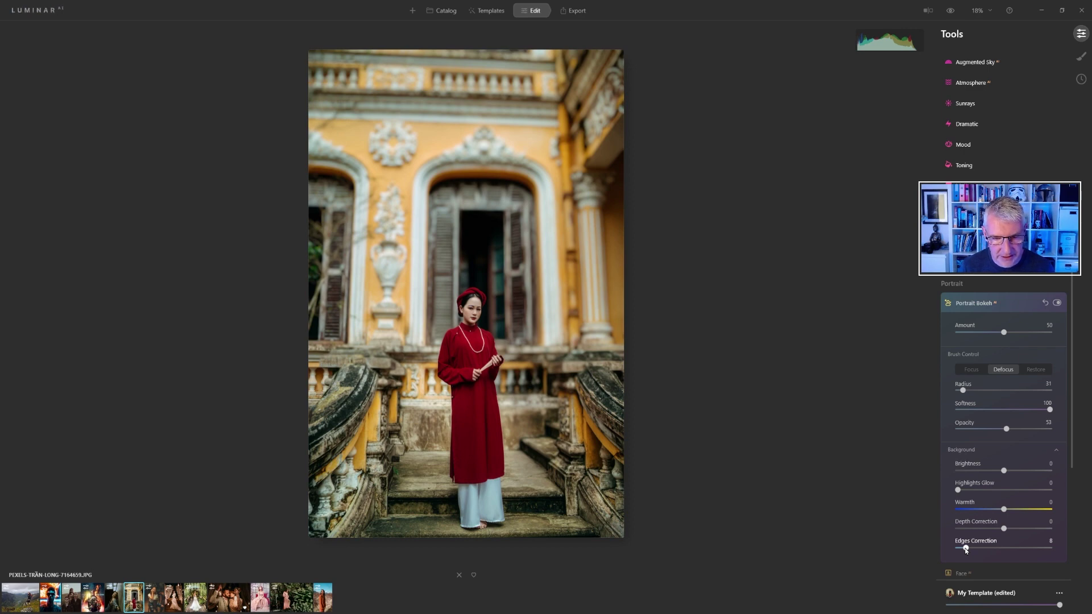
{"action": "mouse_move", "coordinate": [461, 310]}
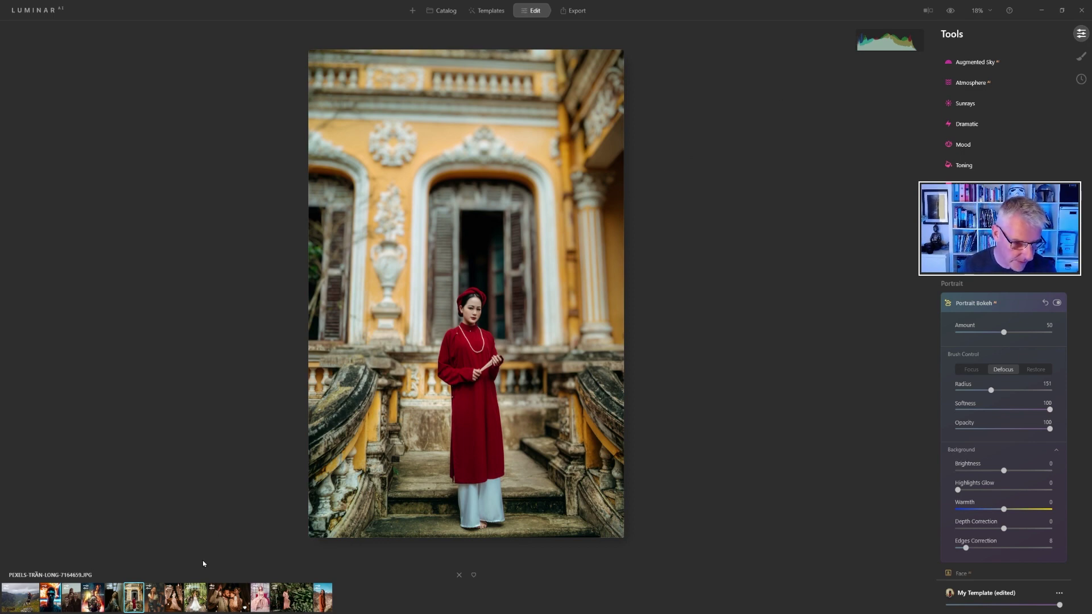
Step: Try a Portrait Bokeh amount of 100 on the sword-bearing warrior composite, settling on 34
{"action": "left_click", "coordinate": [97, 592]}
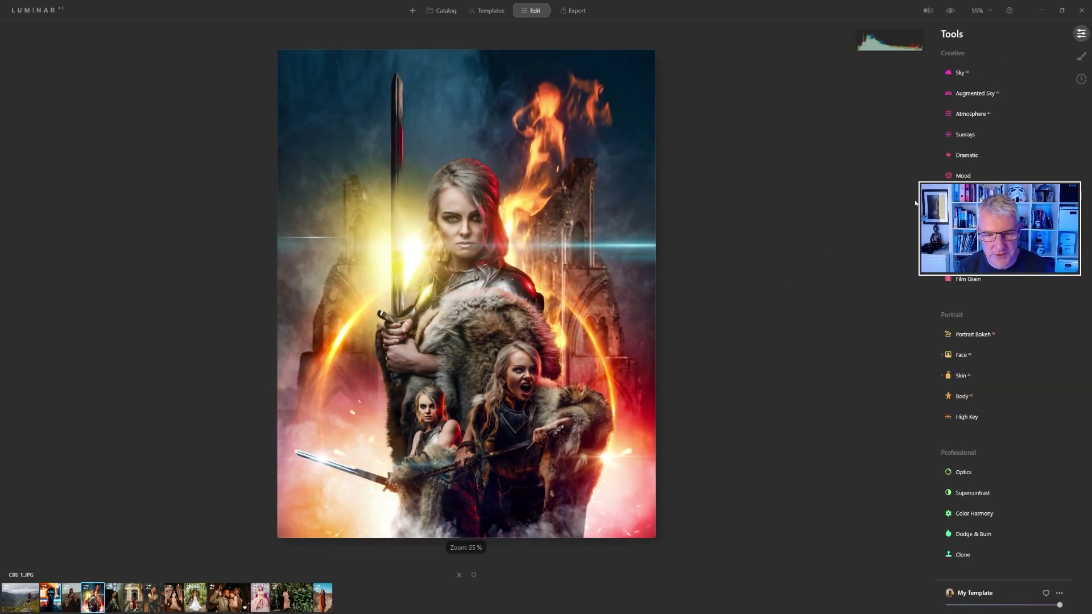
{"action": "left_click", "coordinate": [976, 334]}
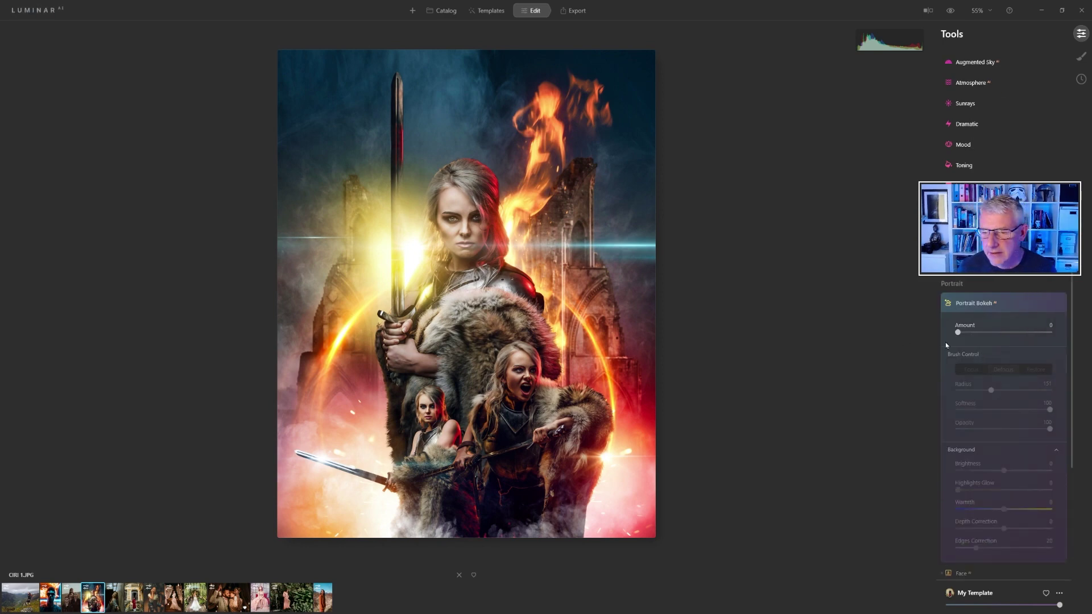
{"action": "left_click_drag", "start_coordinate": [959, 333], "coordinate": [1063, 335]}
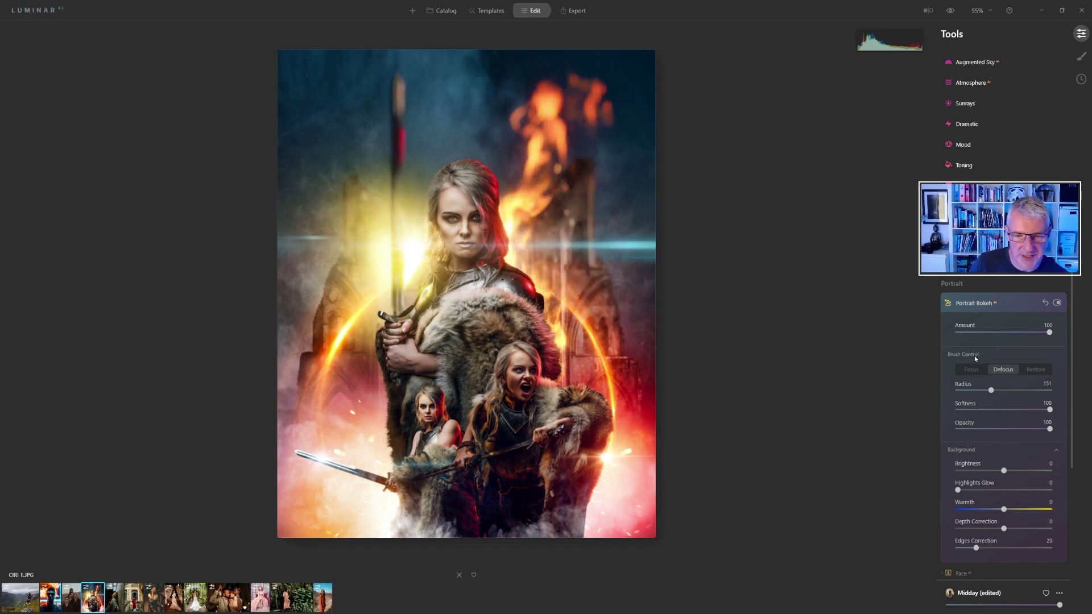
{"action": "mouse_move", "coordinate": [523, 335]}
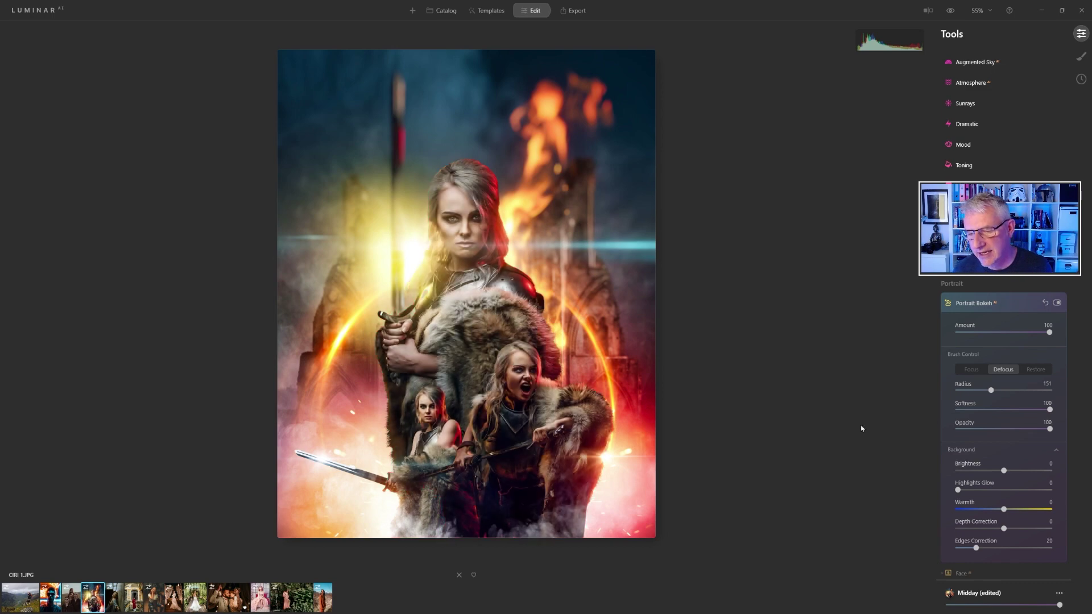
{"action": "left_click_drag", "start_coordinate": [1050, 334], "coordinate": [990, 334]}
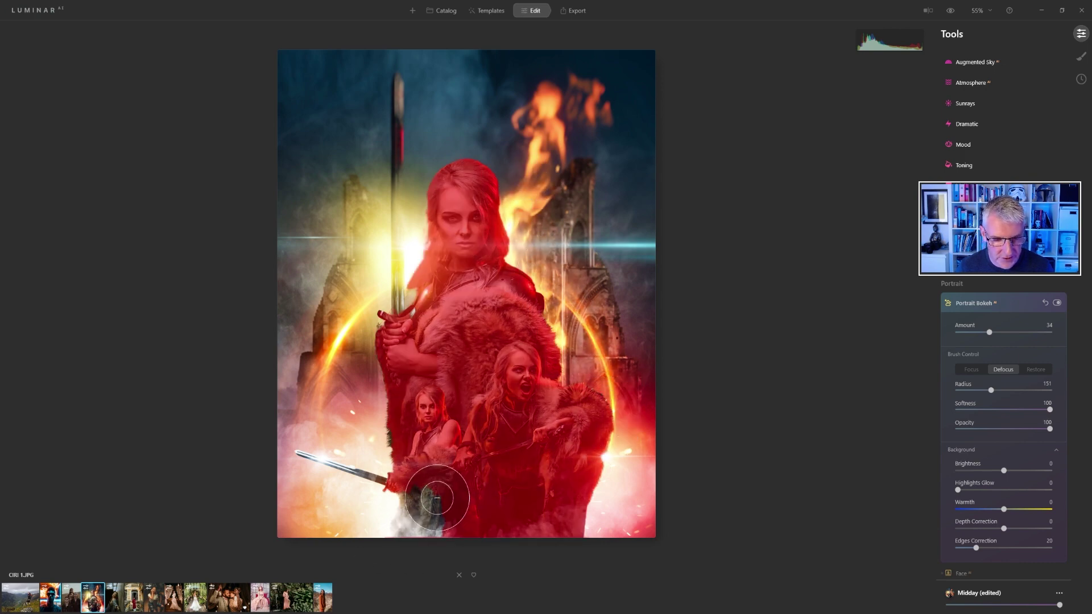
Step: Paint the missing lower part of the warriors' clothing back into focus with the Focus brush at radius 55
{"action": "left_click", "coordinate": [967, 371]}
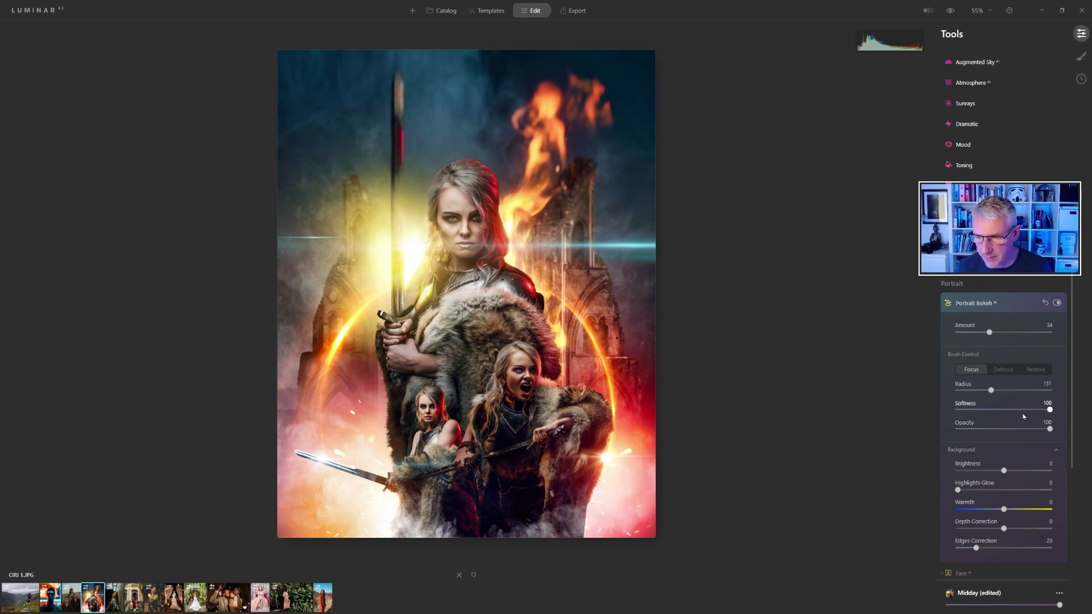
{"action": "key", "text": "bracketleft"}
{"action": "key", "text": "bracketleft"}
{"action": "key", "text": "bracketleft"}
{"action": "key", "text": "bracketleft"}
{"action": "key", "text": "bracketleft"}
{"action": "mouse_move", "coordinate": [444, 489]}
{"action": "left_mouse_down"}
{"action": "mouse_move", "coordinate": [432, 548]}
{"action": "mouse_move", "coordinate": [444, 487]}
{"action": "mouse_move", "coordinate": [415, 507]}
{"action": "left_mouse_up"}
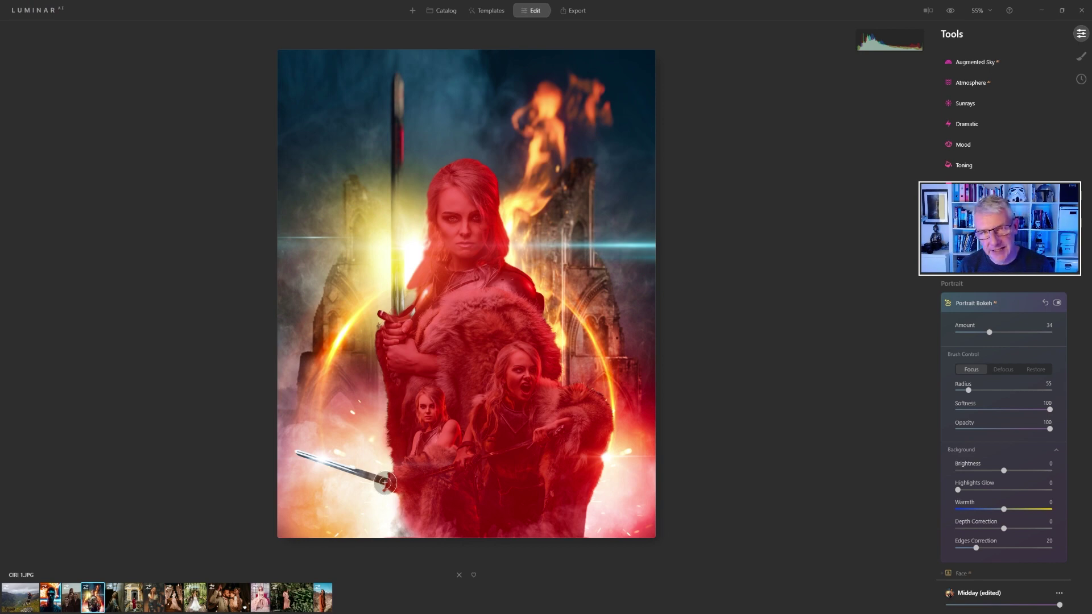
Step: Paint the lower horizontal sword's blade back into focus with the Focus brush at radius 10
{"action": "key", "text": "bracketleft"}
{"action": "key", "text": "bracketleft"}
{"action": "key", "text": "bracketleft"}
{"action": "key", "text": "bracketleft"}
{"action": "key", "text": "bracketleft"}
{"action": "key", "text": "bracketleft"}
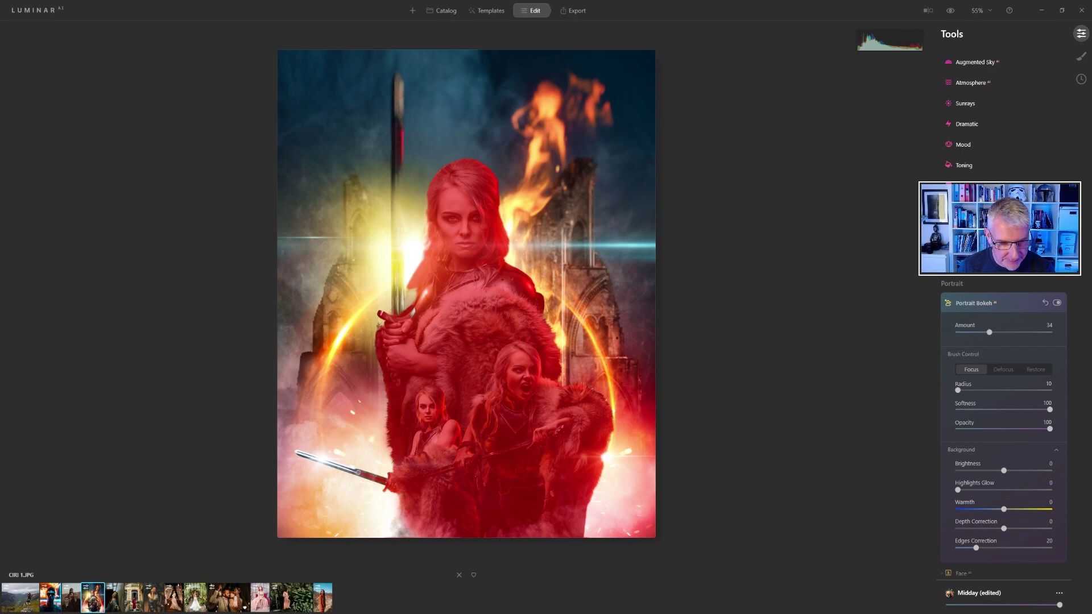
{"action": "left_click_drag", "start_coordinate": [323, 461], "coordinate": [304, 455]}
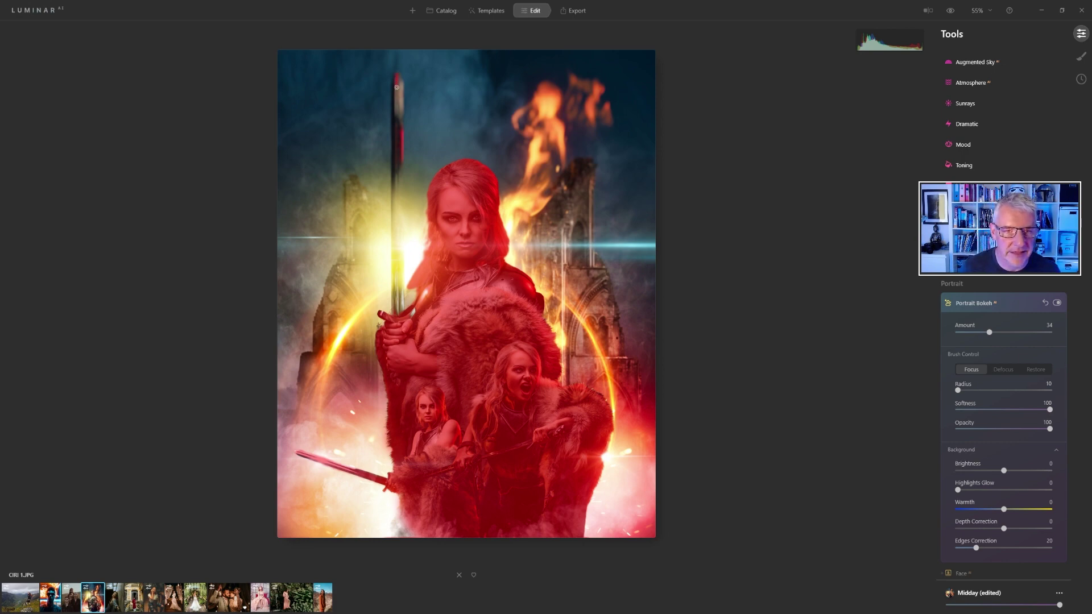
Step: Paint the large upright sword's blade into focus from tip to hilt with the same Focus brush
{"action": "left_click_drag", "start_coordinate": [397, 100], "coordinate": [395, 226]}
{"action": "left_click_drag", "start_coordinate": [400, 267], "coordinate": [399, 312]}
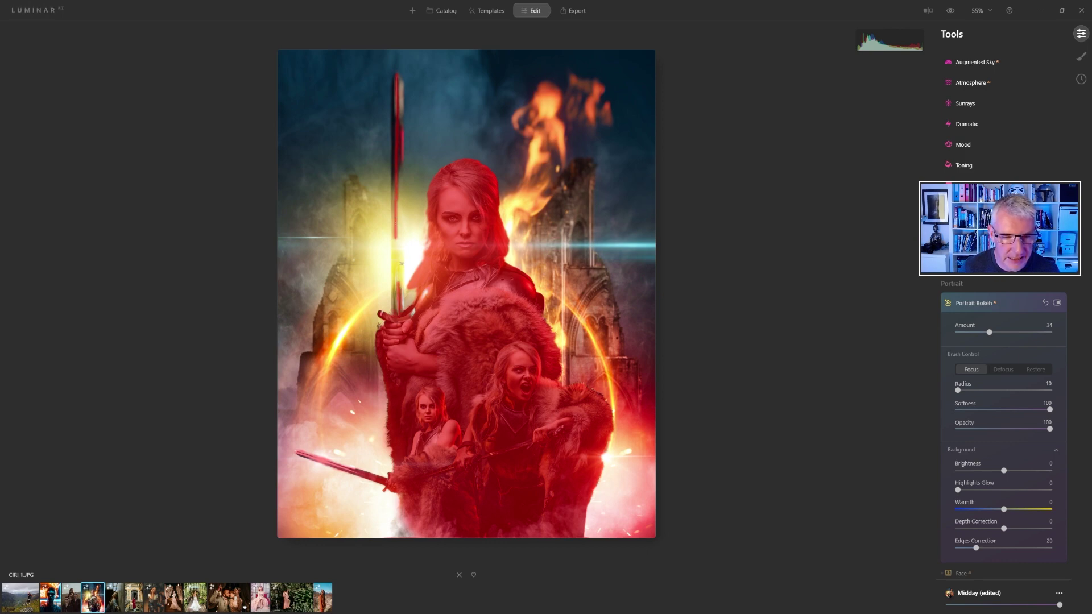
{"action": "mouse_move", "coordinate": [398, 241]}
{"action": "left_mouse_down"}
{"action": "mouse_move", "coordinate": [404, 31]}
{"action": "mouse_move", "coordinate": [398, 77]}
{"action": "left_mouse_up"}
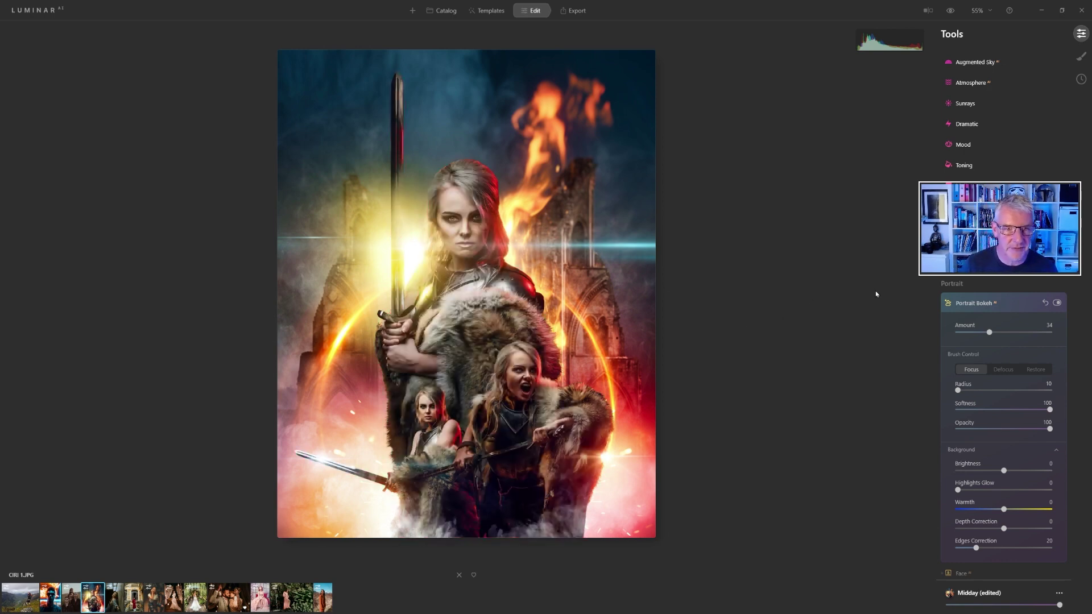
Step: Compare the warrior composite before and after the sword refocusing
{"action": "left_click", "coordinate": [951, 11]}
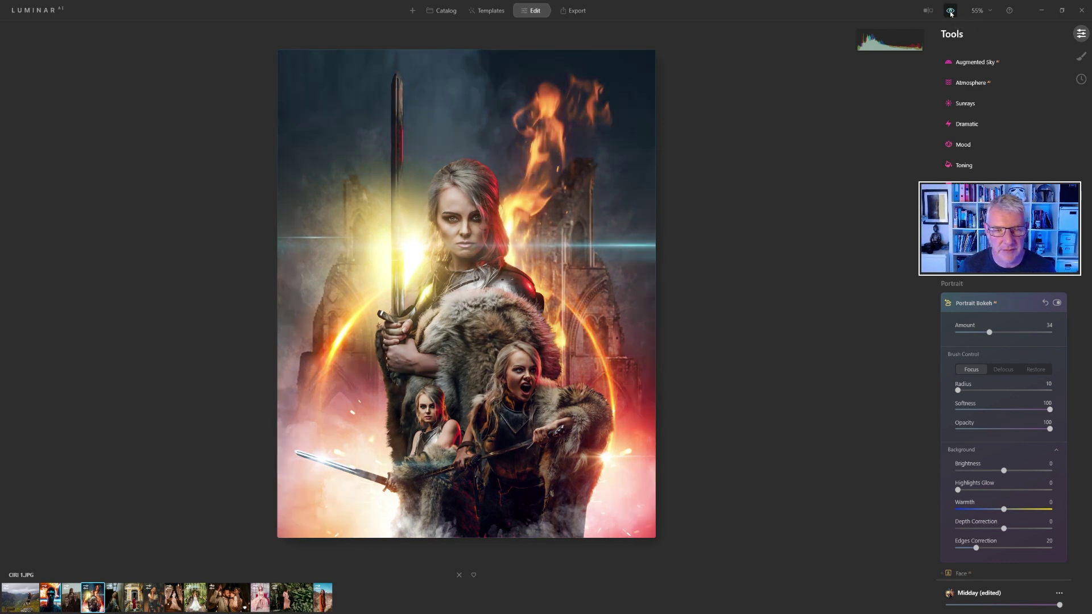
{"action": "left_click", "coordinate": [951, 12]}
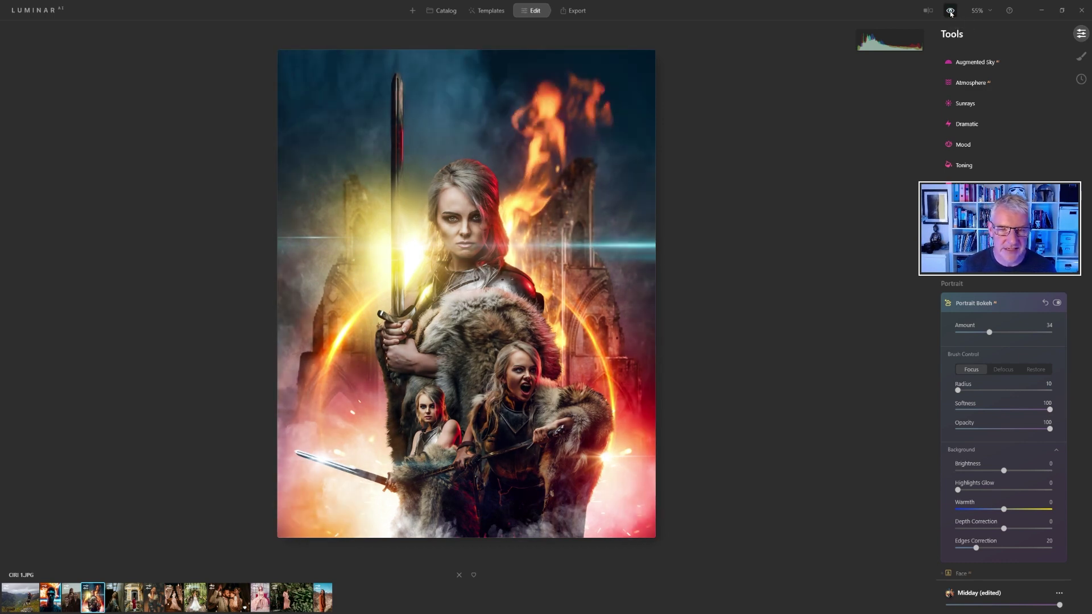
{"action": "left_click", "coordinate": [951, 12]}
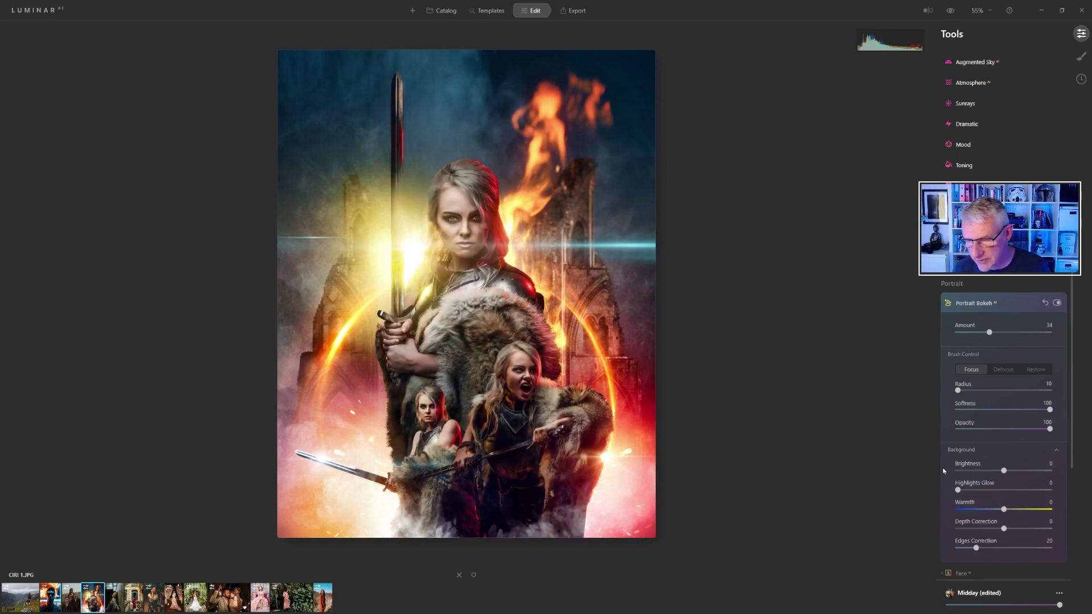
Step: Partly blur the right-hand edge of the fur cloak with the Defocus brush at radius 70 and opacity 62
{"action": "left_click", "coordinate": [1003, 369]}
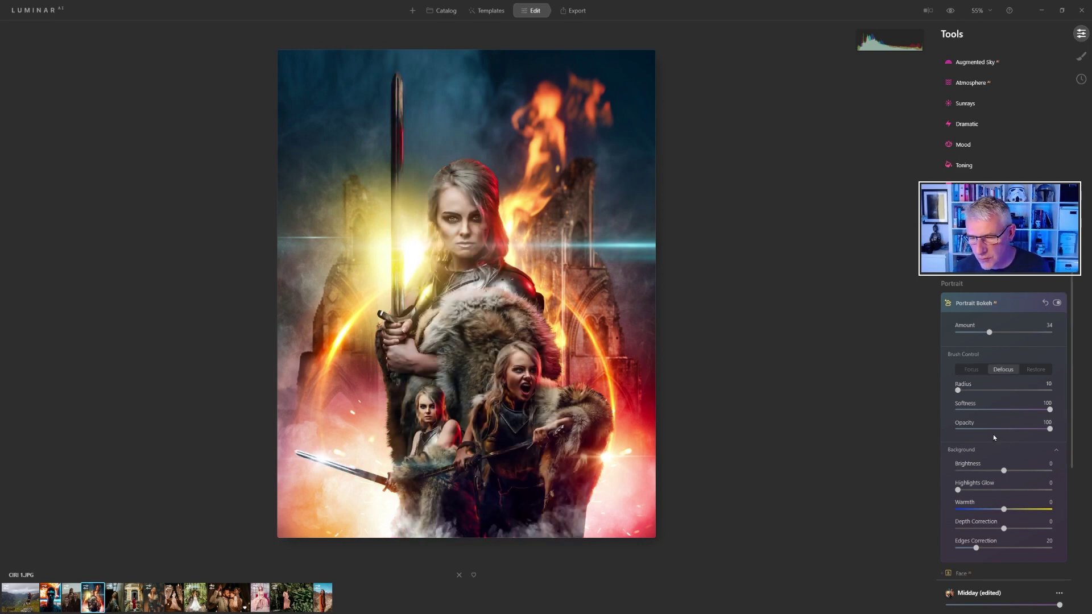
{"action": "left_click", "coordinate": [995, 429]}
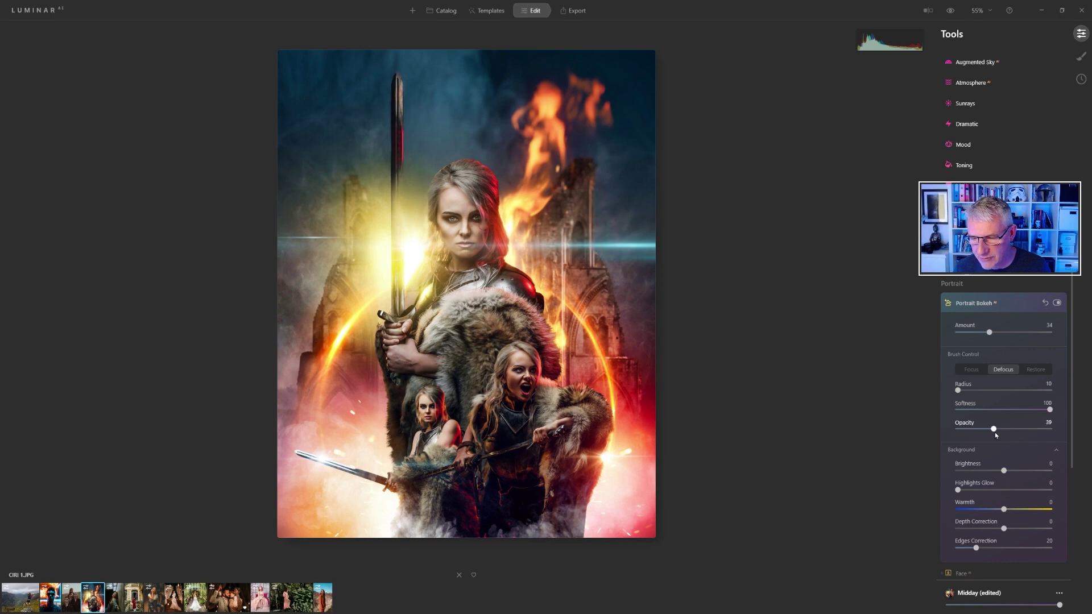
{"action": "key", "text": "bracketright"}
{"action": "key", "text": "bracketright"}
{"action": "key", "text": "bracketright"}
{"action": "key", "text": "bracketright"}
{"action": "key", "text": "bracketright"}
{"action": "key", "text": "bracketright"}
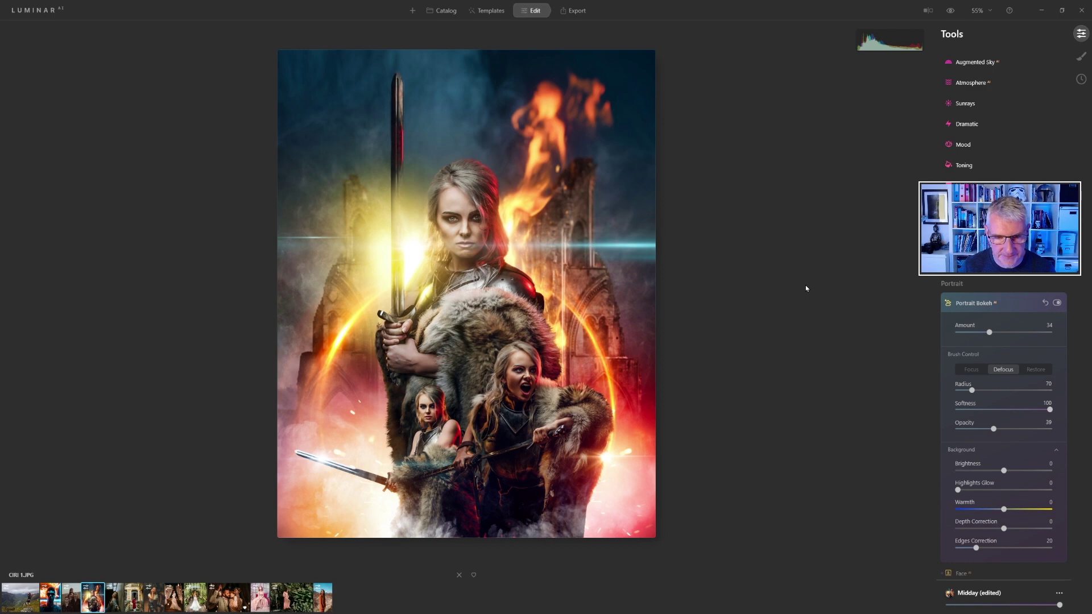
{"action": "left_click_drag", "start_coordinate": [994, 429], "coordinate": [1015, 429]}
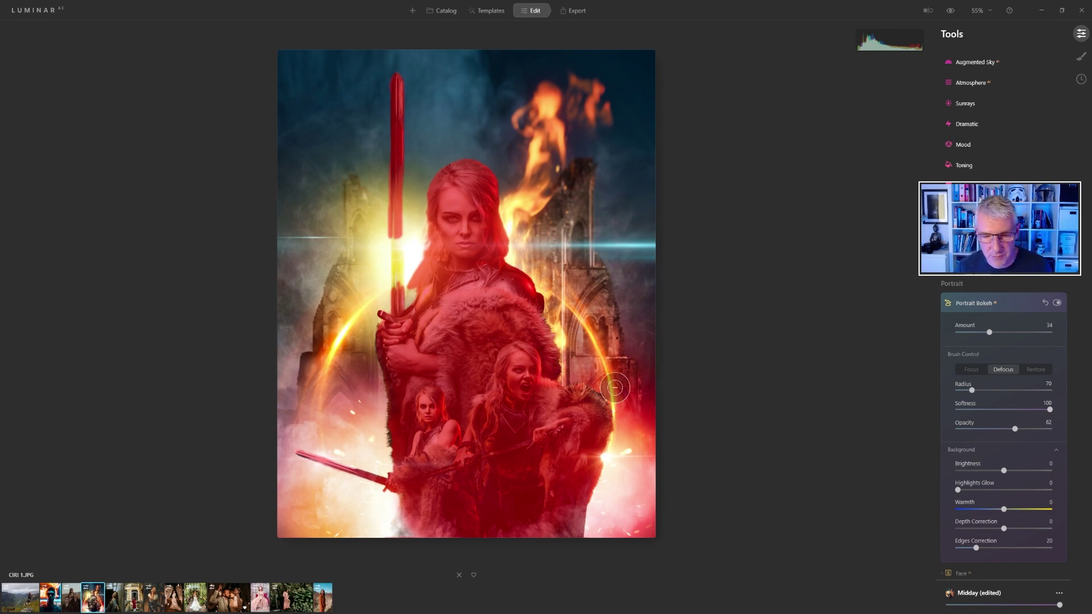
{"action": "mouse_move", "coordinate": [600, 385]}
{"action": "left_mouse_down"}
{"action": "mouse_move", "coordinate": [621, 402]}
{"action": "mouse_move", "coordinate": [623, 431]}
{"action": "mouse_move", "coordinate": [598, 503]}
{"action": "left_mouse_up"}
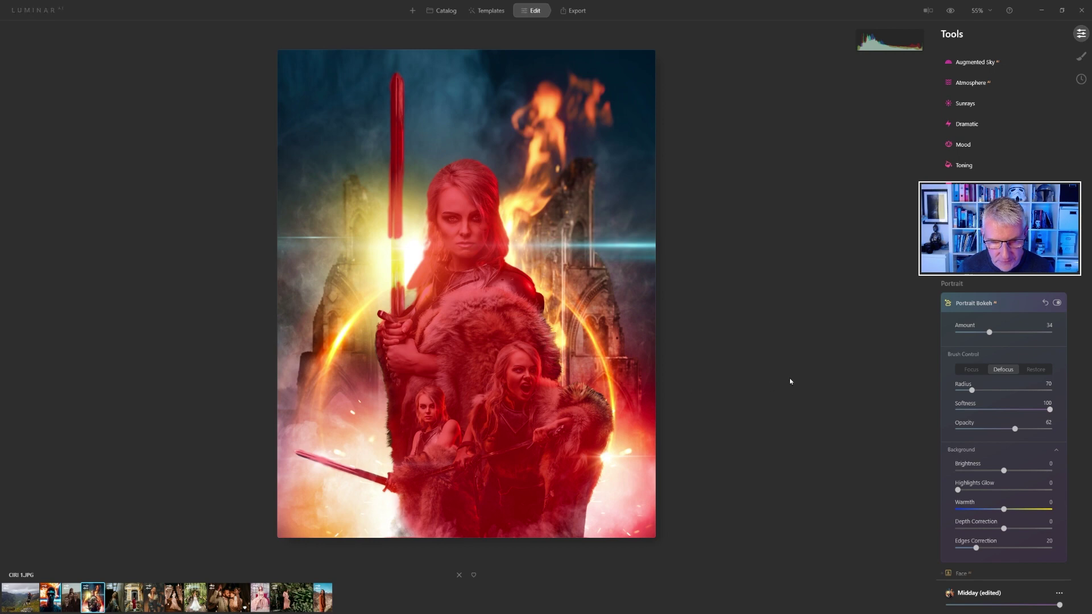
Step: Compare the warrior composite with its original after softening the fur cloak's edge
{"action": "left_click", "coordinate": [951, 11]}
{"action": "left_click", "coordinate": [951, 11]}
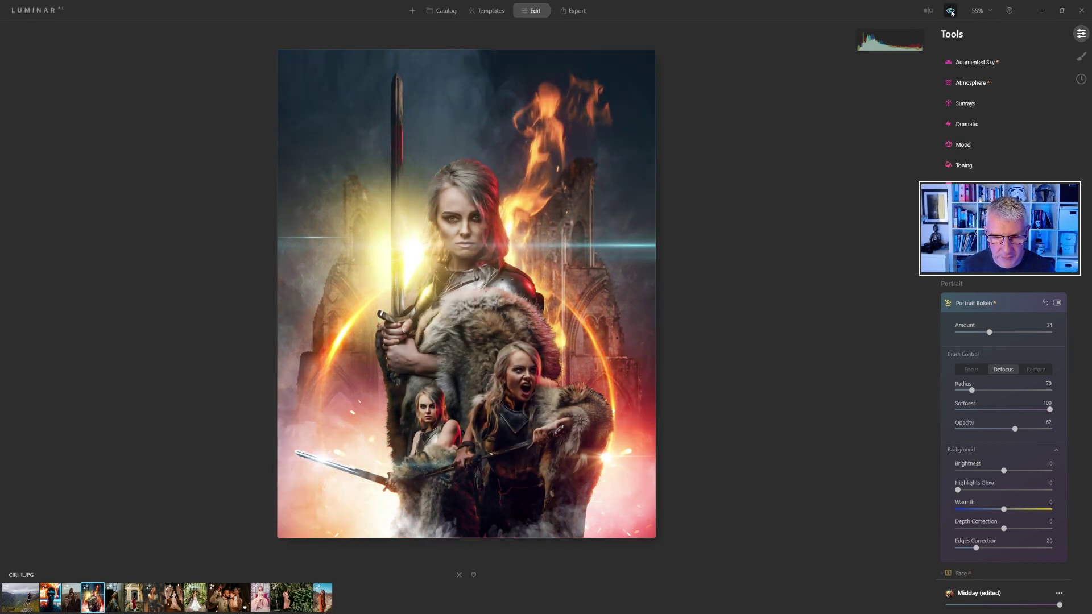
{"action": "left_click", "coordinate": [951, 11]}
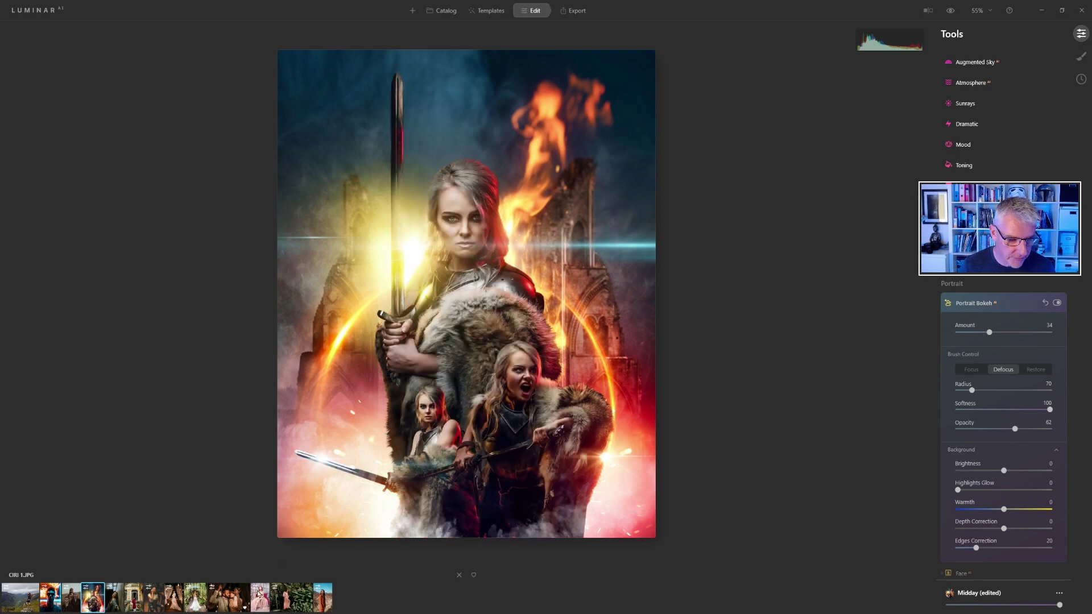
Step: Open the photo of the bride on the wooden walkway and compare it before and after editing
{"action": "left_click", "coordinate": [194, 596]}
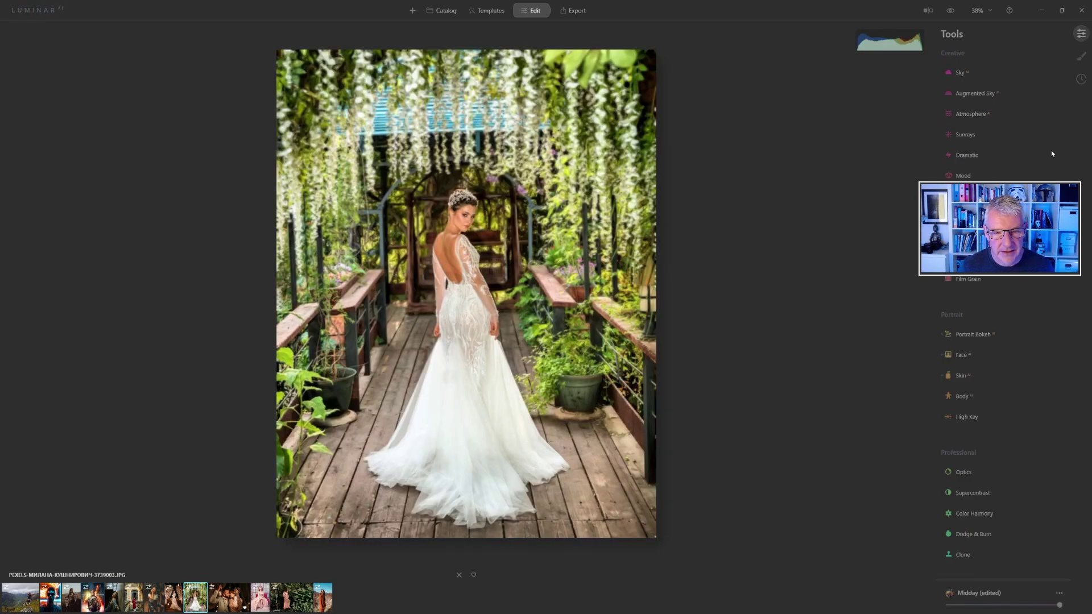
{"action": "left_click", "coordinate": [950, 12]}
{"action": "left_click", "coordinate": [950, 11]}
Step: Open the photo of the red-haired woman in the denim jacket and compare it before and after editing
{"action": "left_click", "coordinate": [114, 598]}
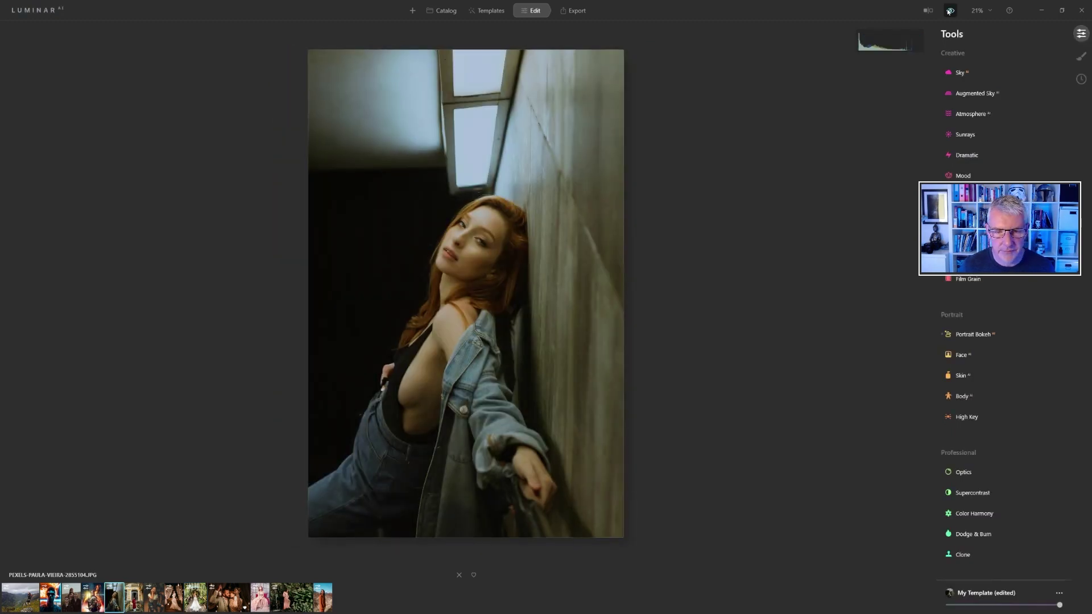
{"action": "left_click", "coordinate": [950, 11]}
{"action": "left_click", "coordinate": [950, 12]}
{"action": "left_click", "coordinate": [950, 11]}
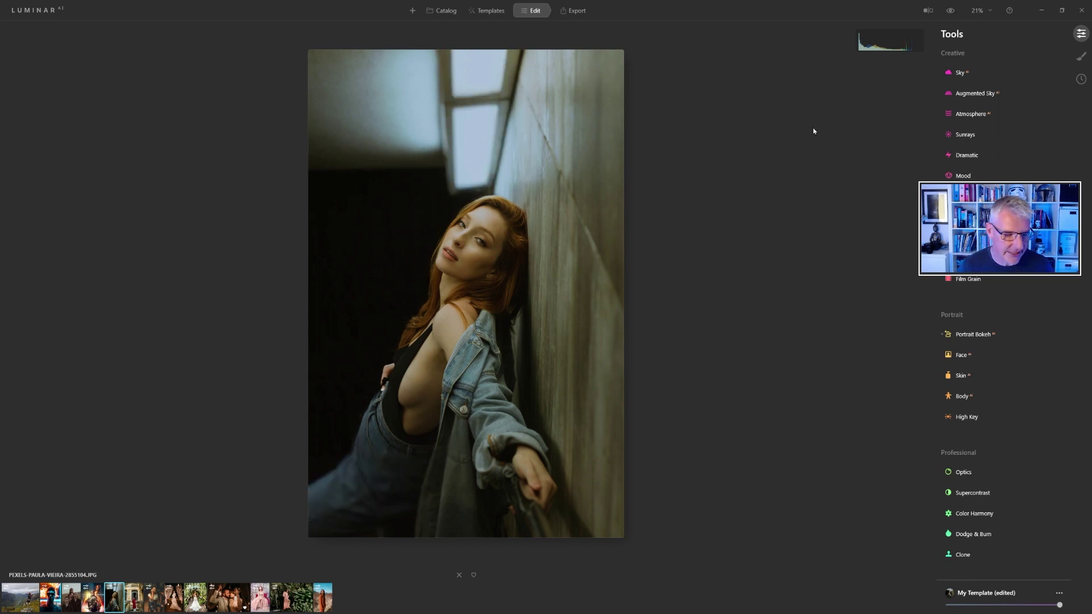
Step: Compare the neon-lit portrait of the man in sunglasses before and after editing, and return to the warrior composite
{"action": "left_click", "coordinate": [54, 603]}
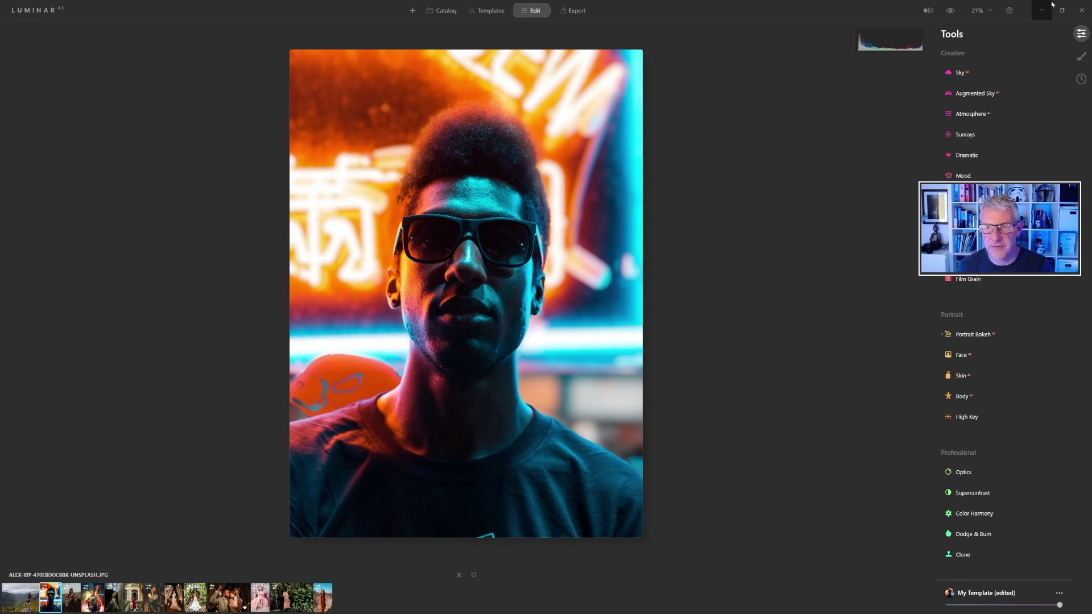
{"action": "left_click", "coordinate": [952, 12]}
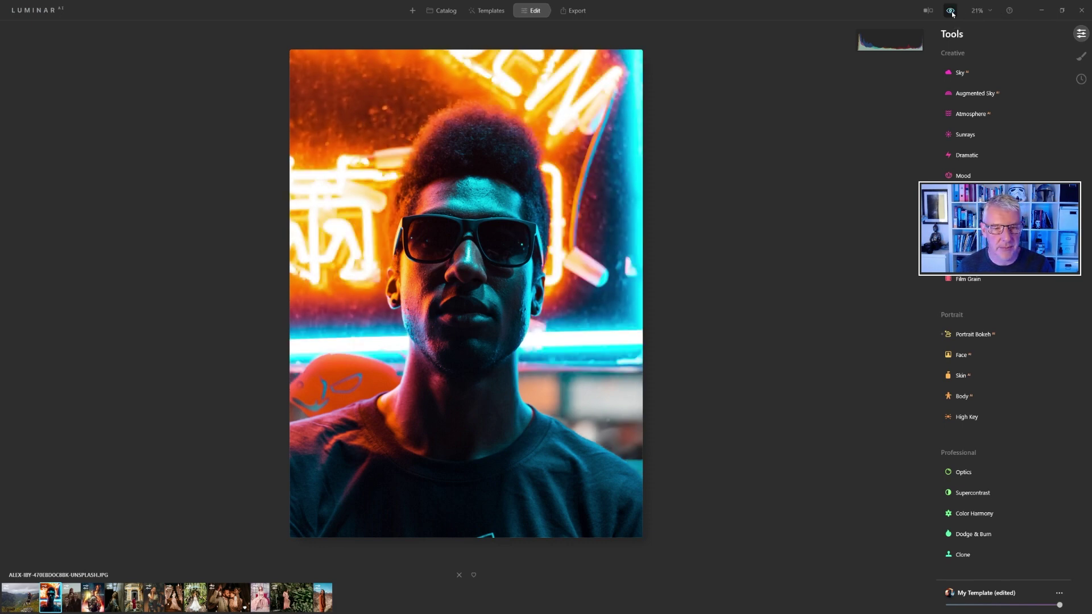
{"action": "left_click", "coordinate": [951, 11]}
{"action": "left_click", "coordinate": [951, 12]}
{"action": "left_click", "coordinate": [952, 11]}
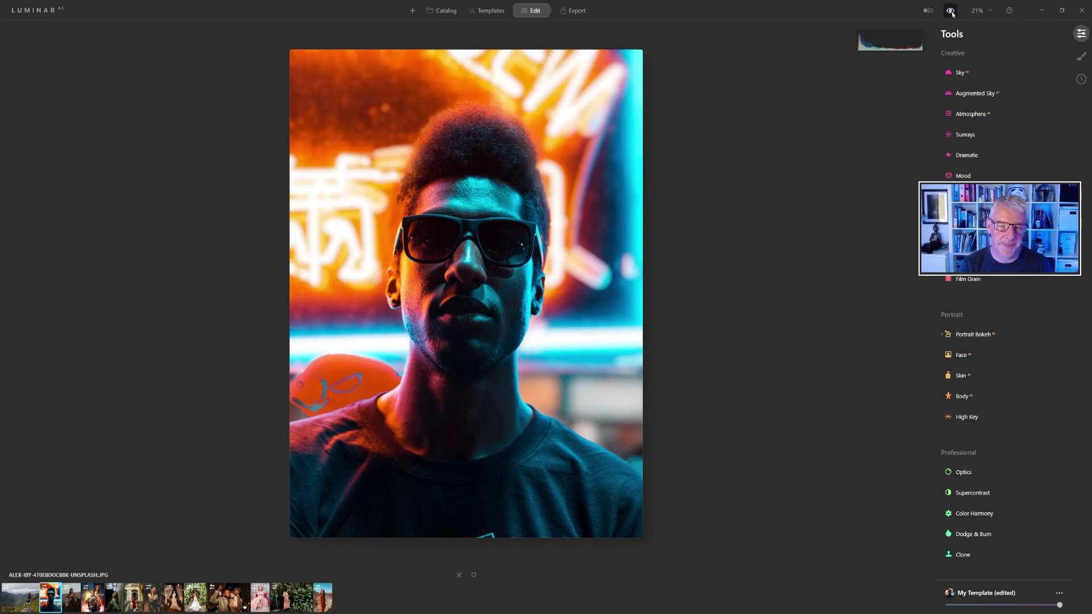
{"action": "key", "text": "Right"}
{"action": "key", "text": "Right"}
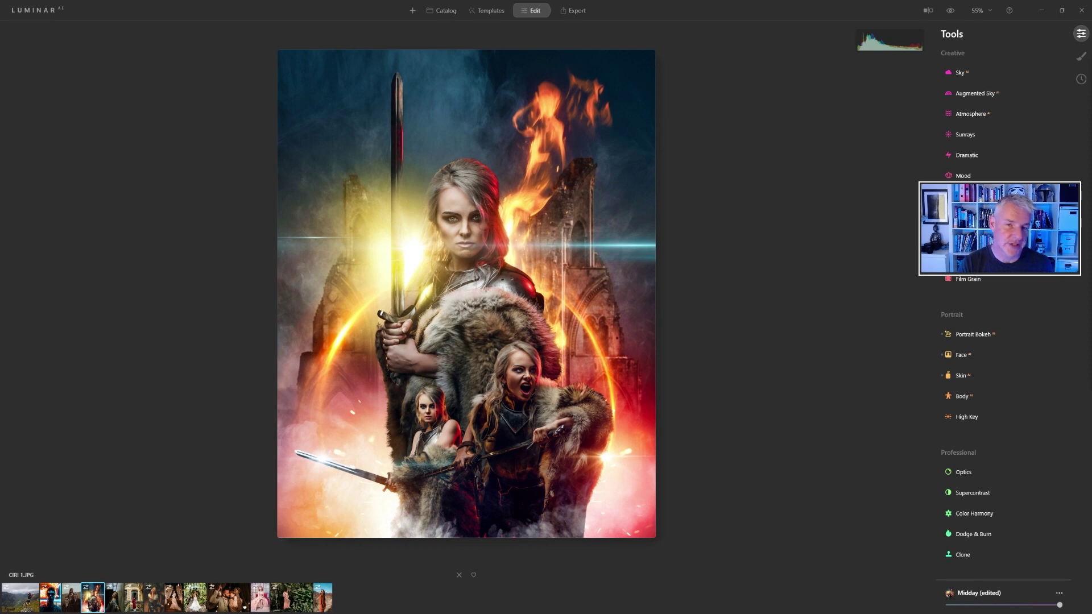